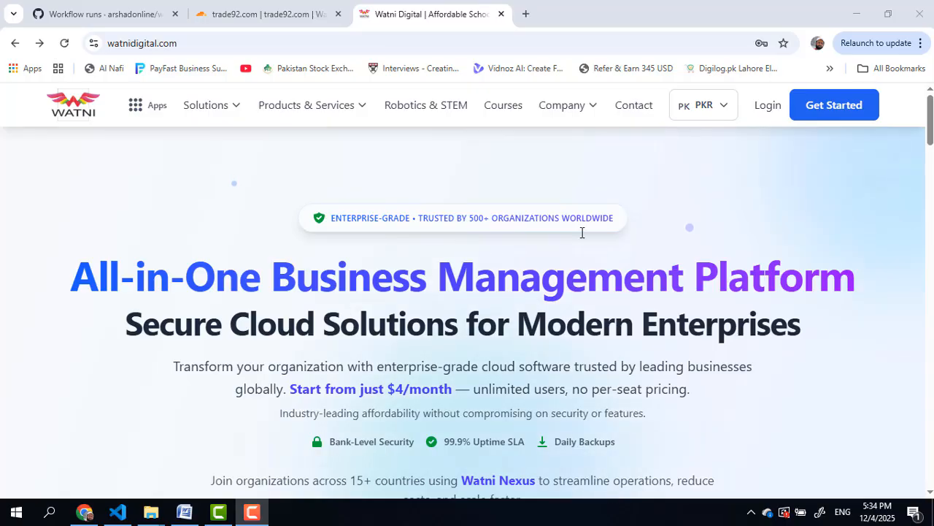
Step: Sign in to Watni Digital with the suggested Google account from the login page
click(766, 109)
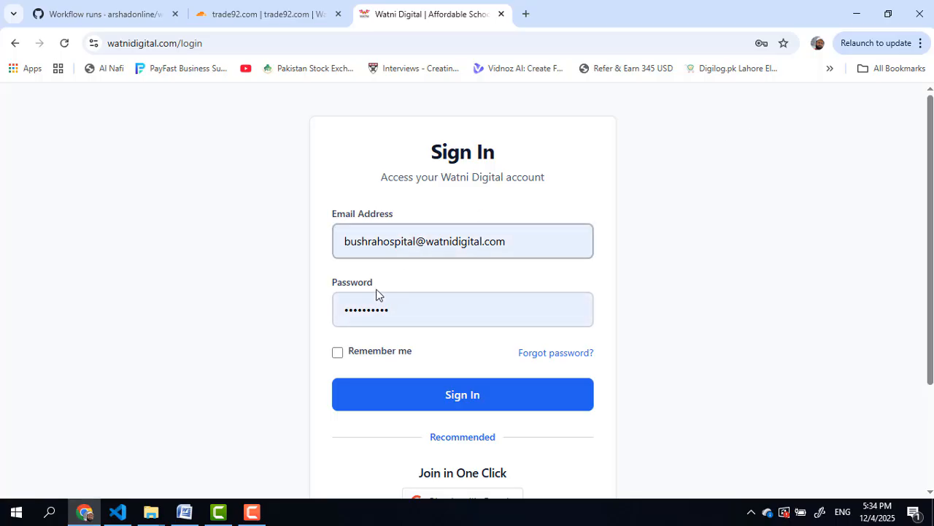
scroll(431, 438, down, 2)
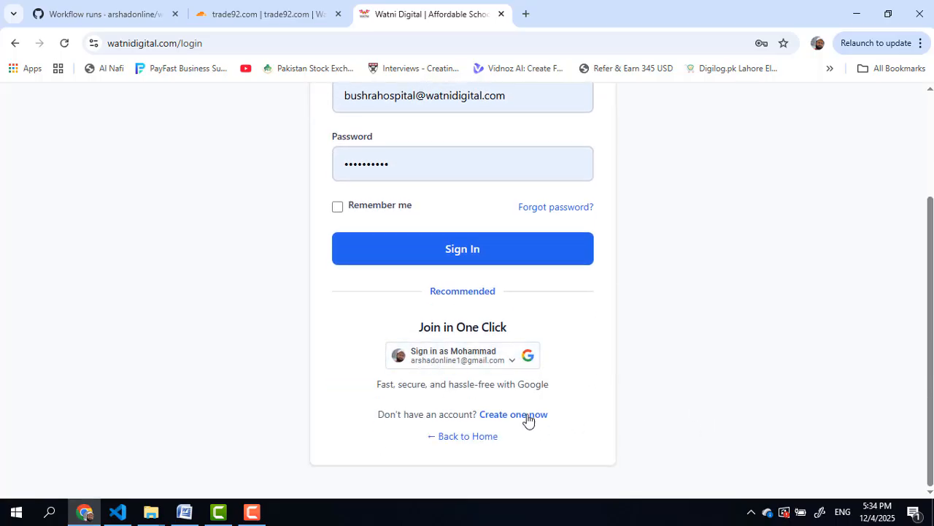
click(451, 360)
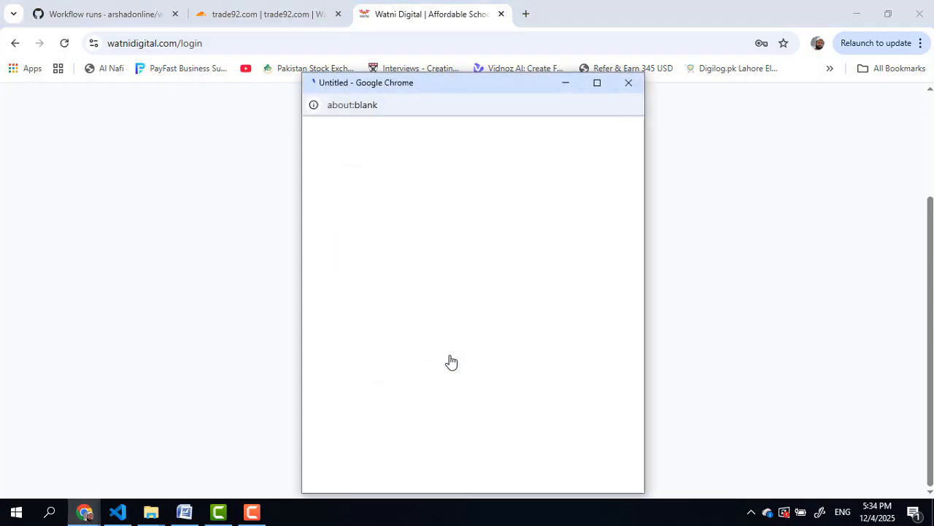
click(394, 296)
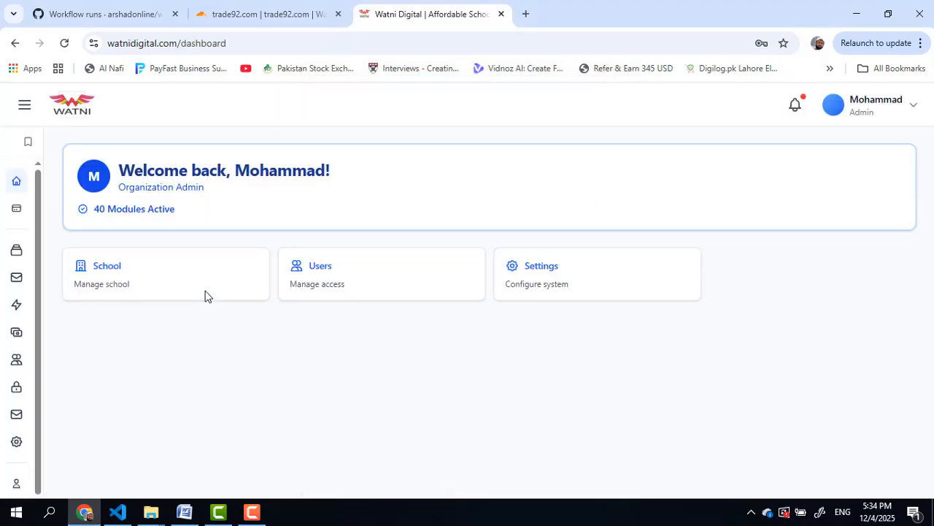
Step: Pin the navigation sidebar and go to Watni Mail > Domains, where trade92.com shows Pending
mouse_move(2, 300)
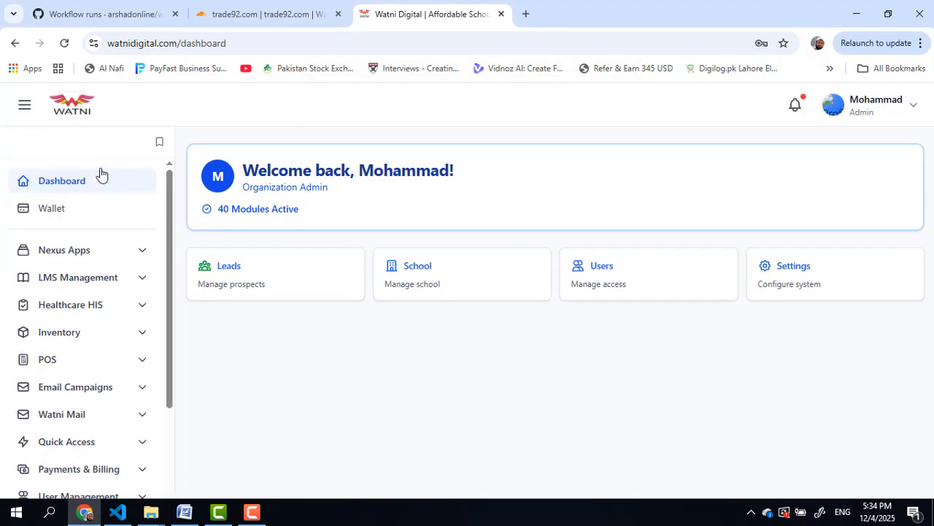
click(159, 141)
scroll(167, 381, down, 2)
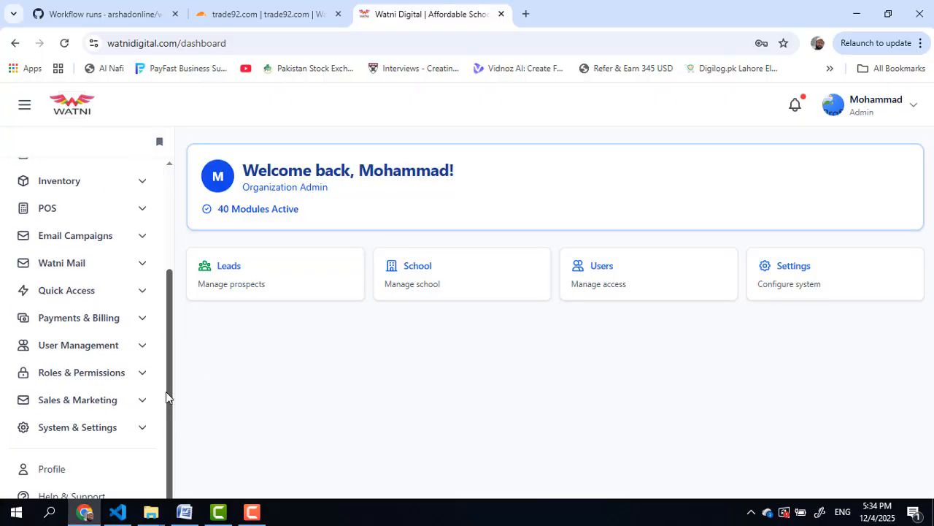
drag(167, 397, 178, 372)
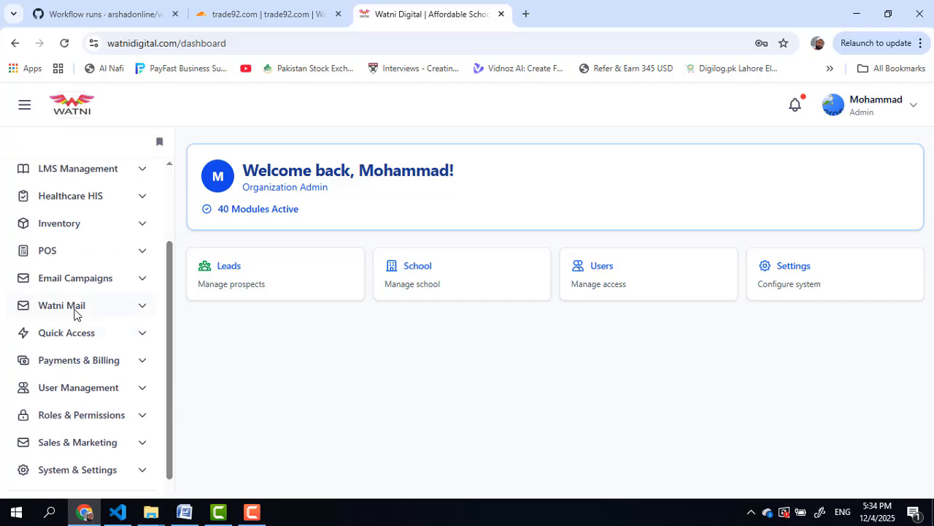
click(74, 311)
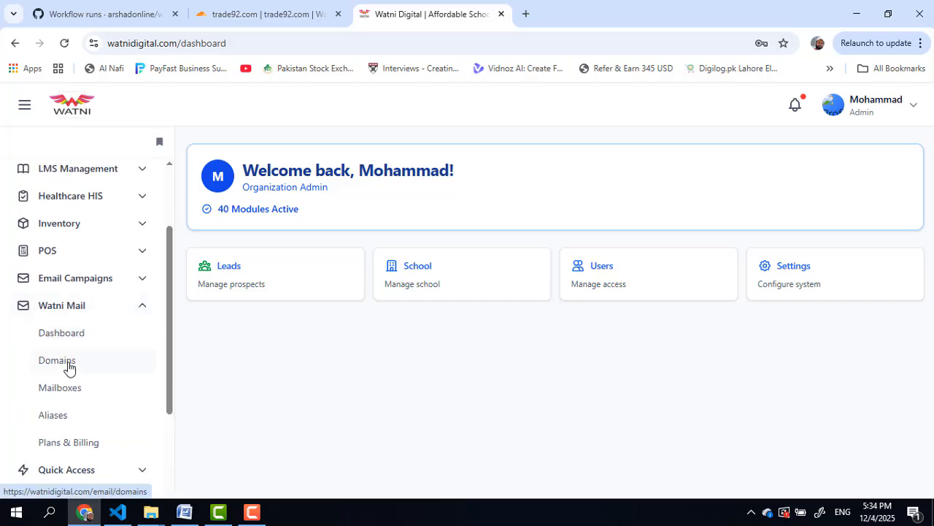
click(58, 360)
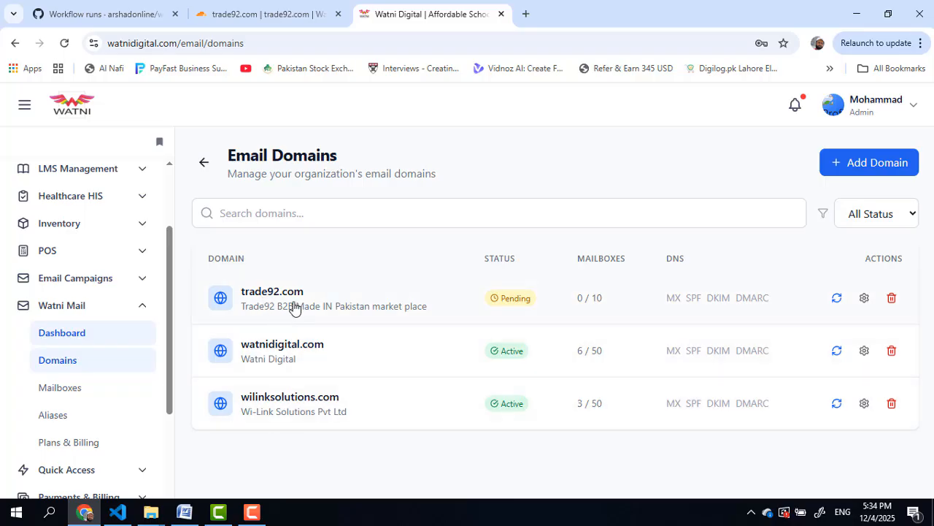
click(859, 163)
scroll(368, 327, down, 2)
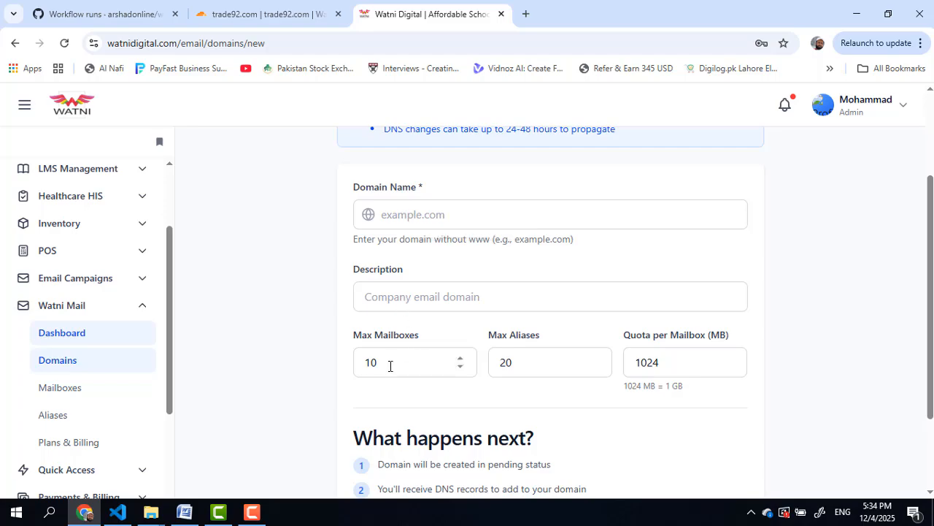
drag(388, 365, 351, 369)
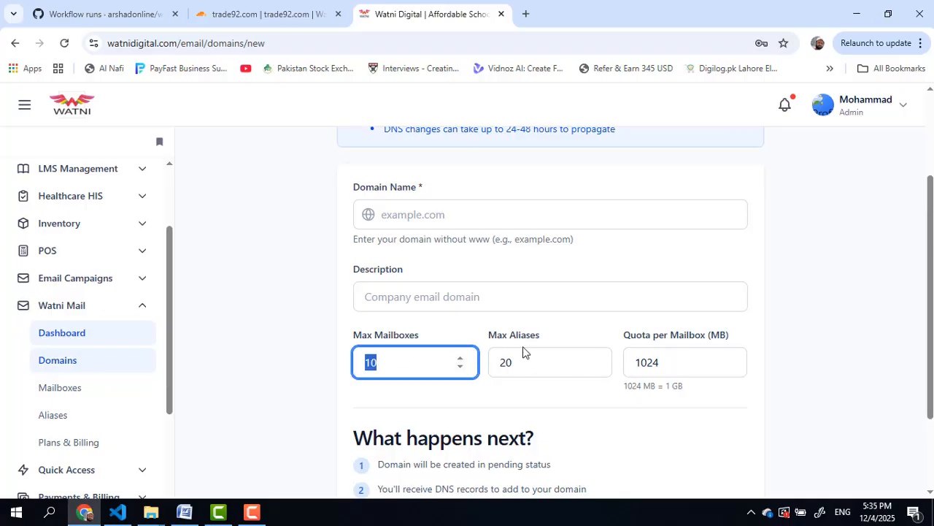
scroll(521, 350, up, 2)
click(348, 163)
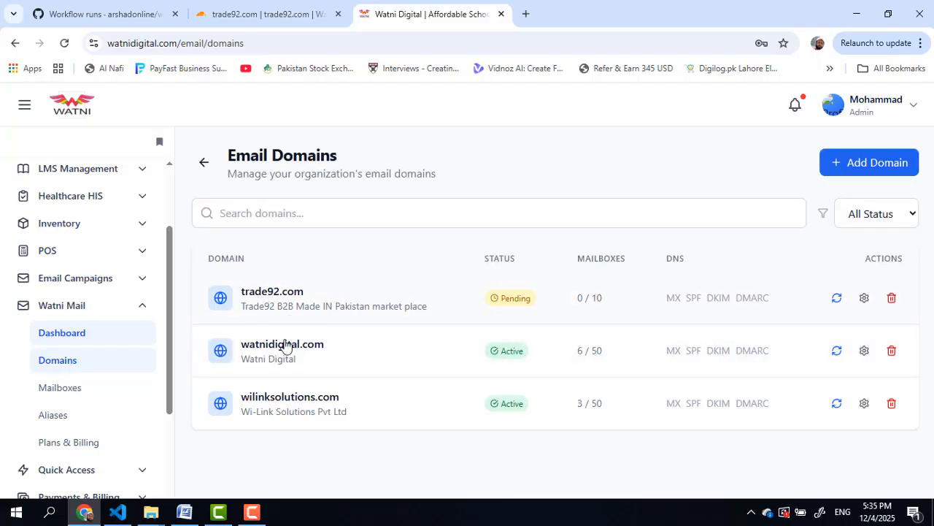
Step: Show trade92.com's DNS tab, which lists MX record mail.watnidigital.com with priority 10
click(273, 292)
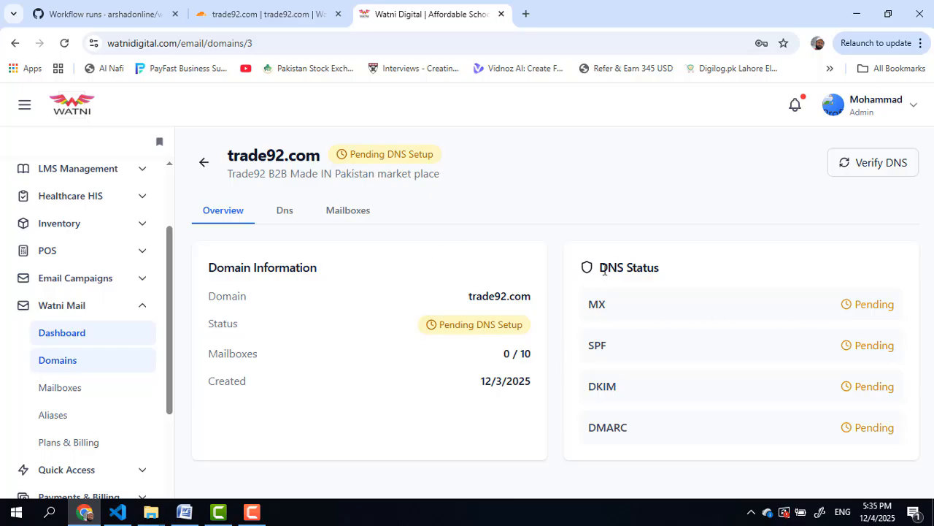
drag(604, 270, 708, 345)
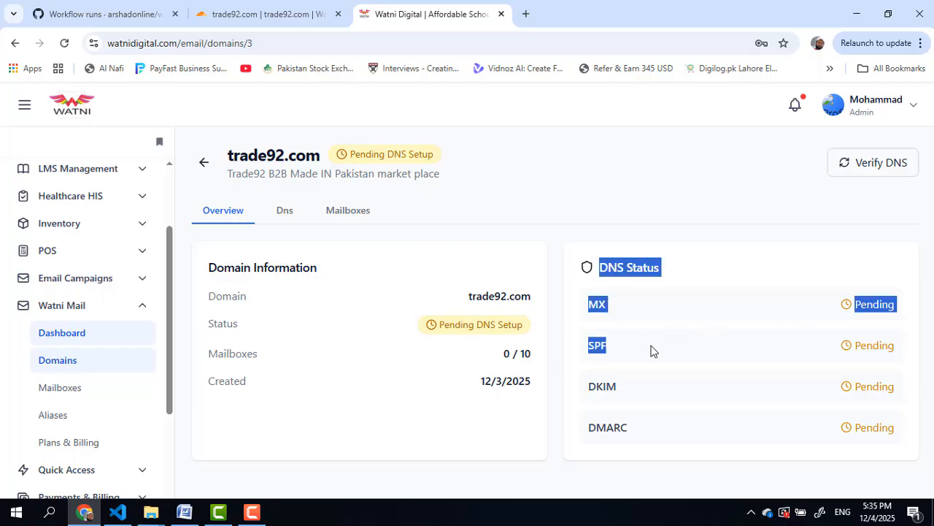
click(597, 350)
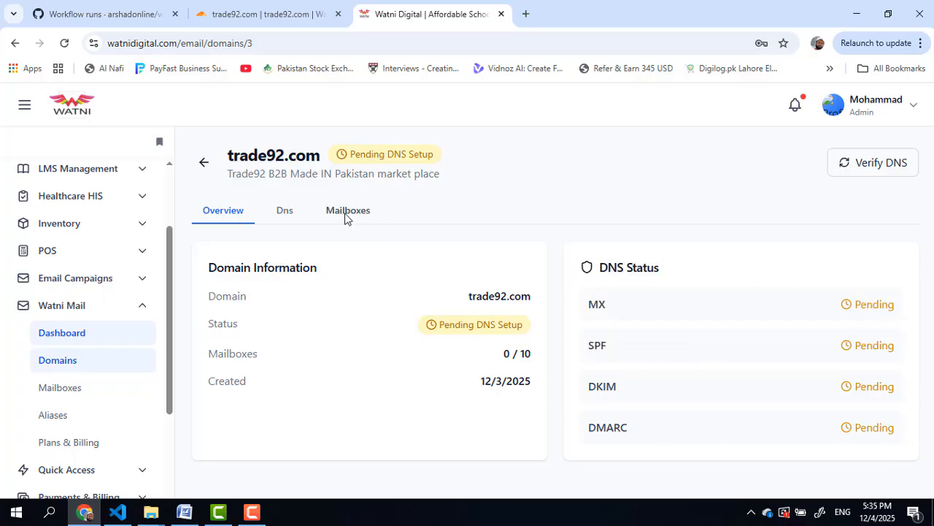
click(345, 216)
click(279, 214)
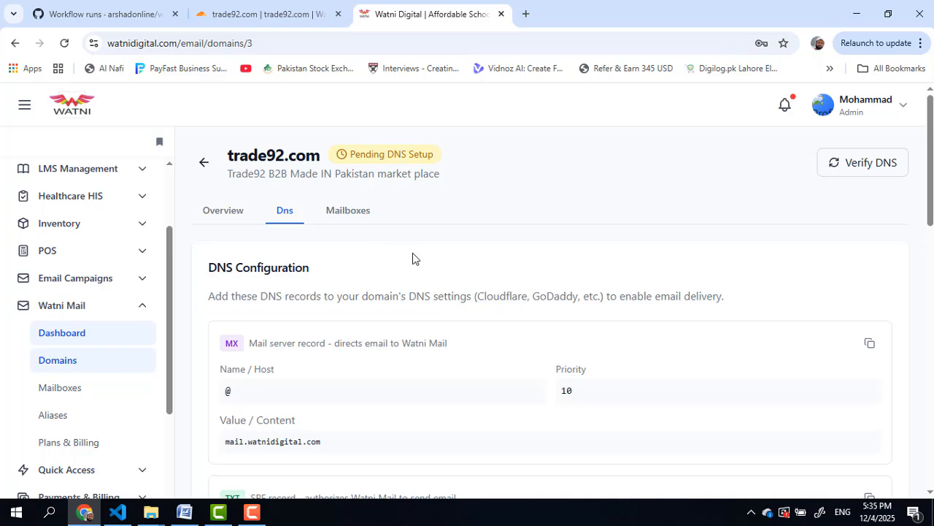
scroll(412, 259, down, 1)
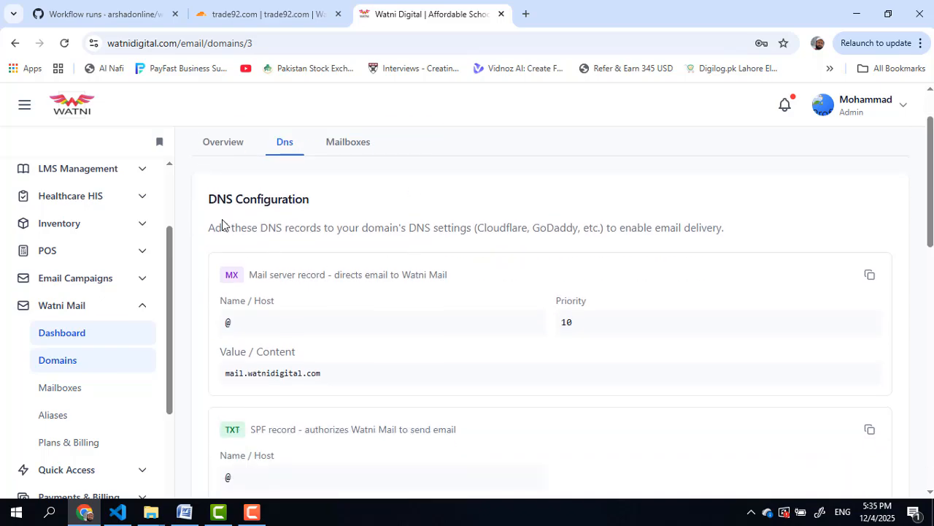
scroll(319, 253, down, 1)
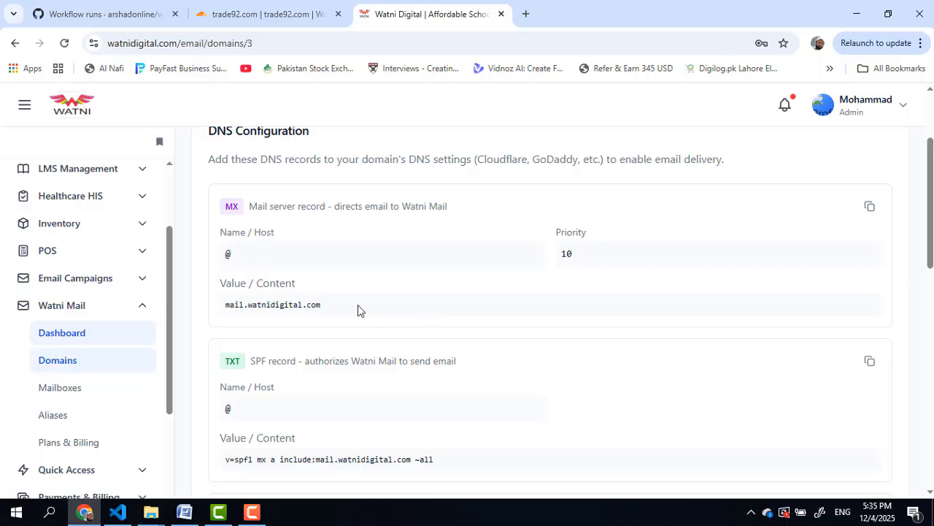
scroll(340, 253, down, 4)
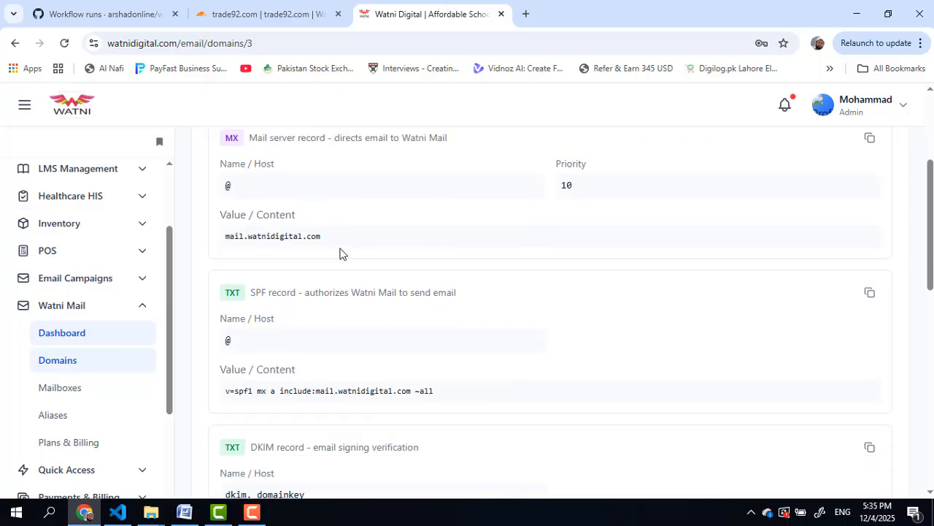
scroll(339, 253, down, 3)
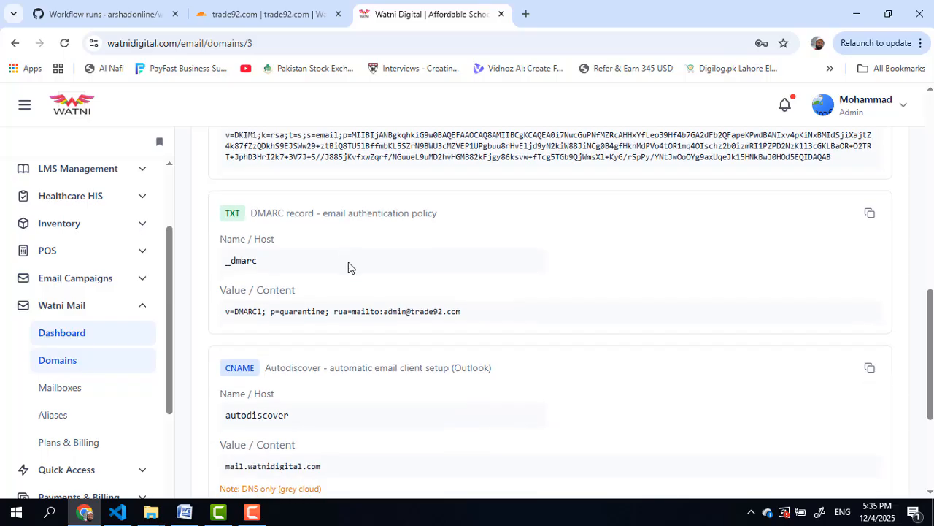
scroll(351, 275, up, 3)
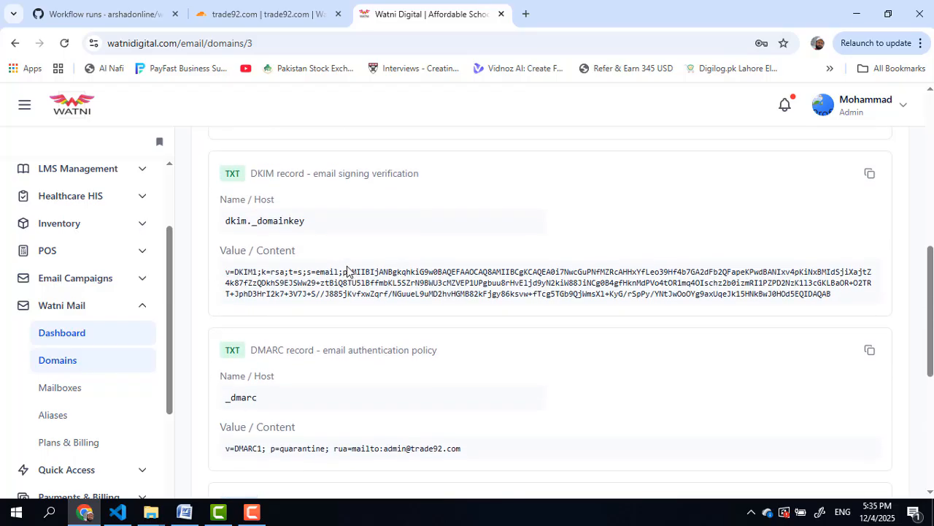
drag(228, 273, 481, 306)
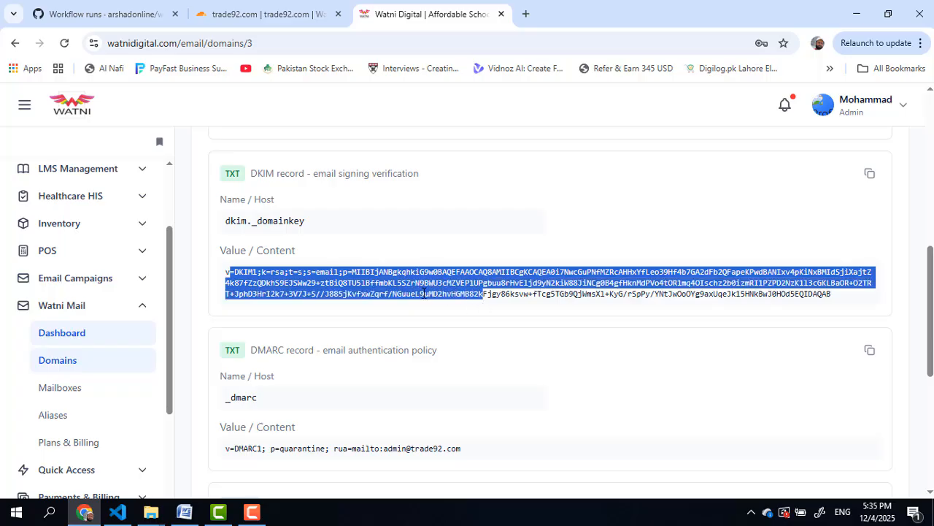
scroll(419, 292, up, 5)
scroll(418, 292, up, 2)
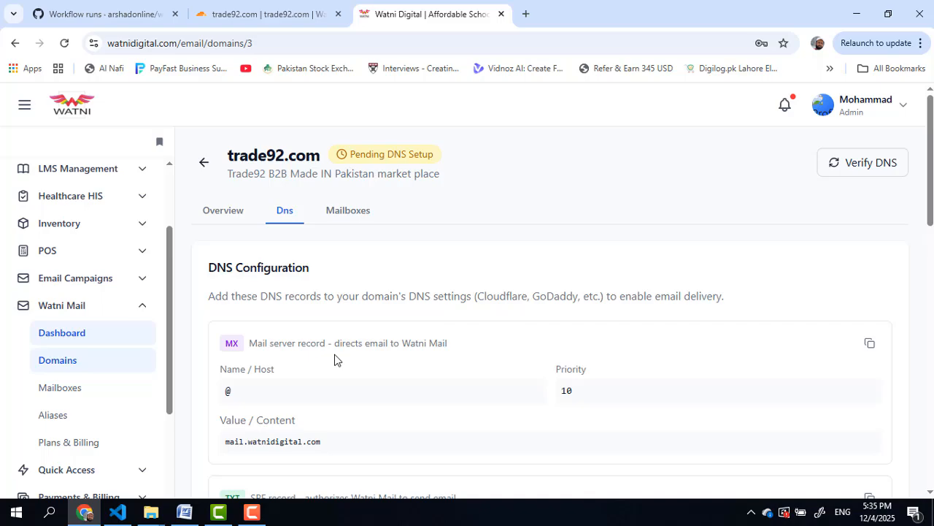
Step: Switch to the trade92.com Cloudflare dashboard and go to DNS > Records
click(251, 16)
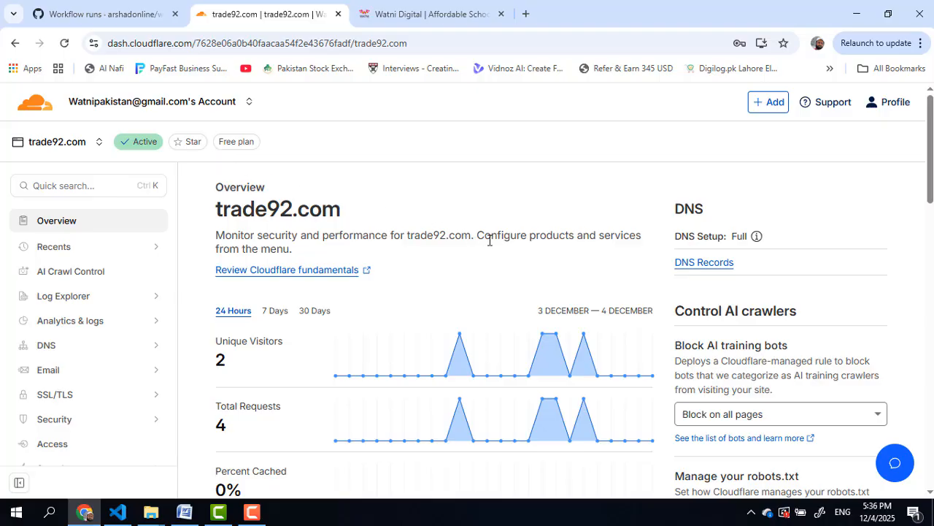
scroll(498, 258, down, 1)
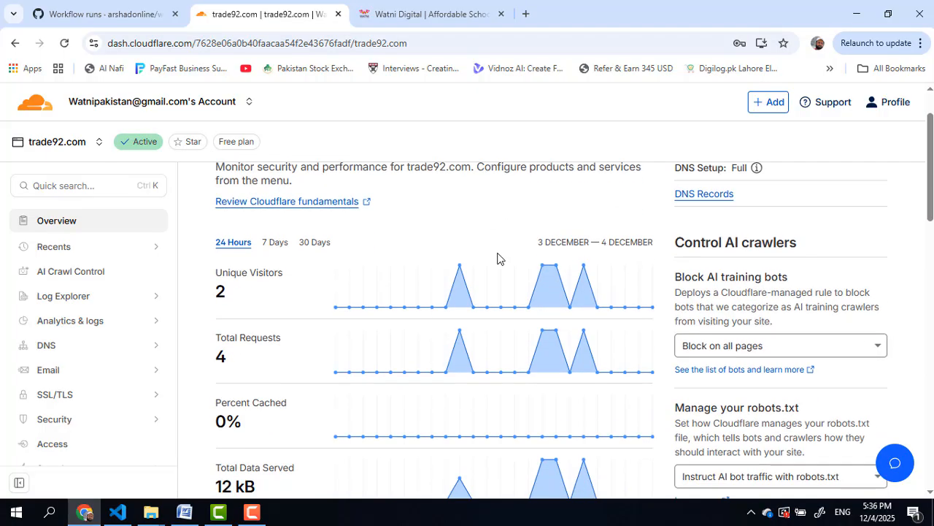
scroll(497, 259, up, 1)
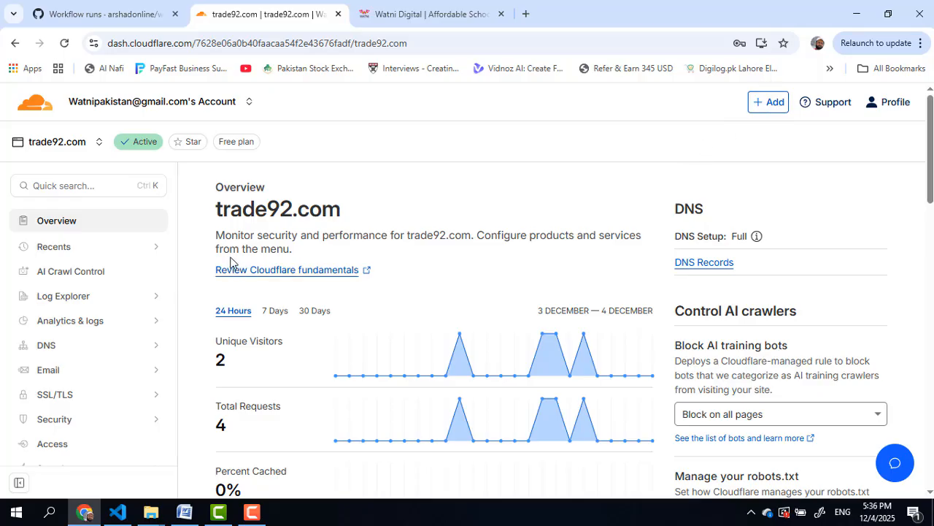
triple_click(232, 210)
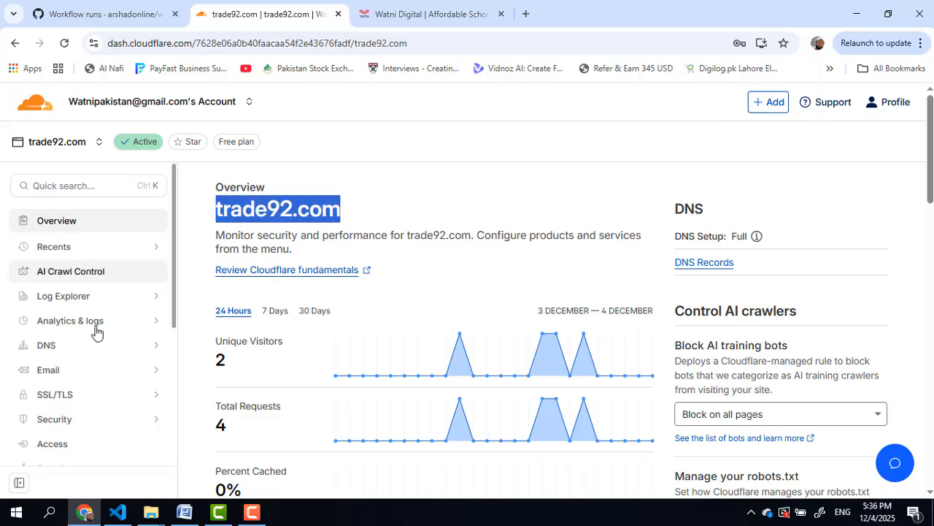
click(45, 346)
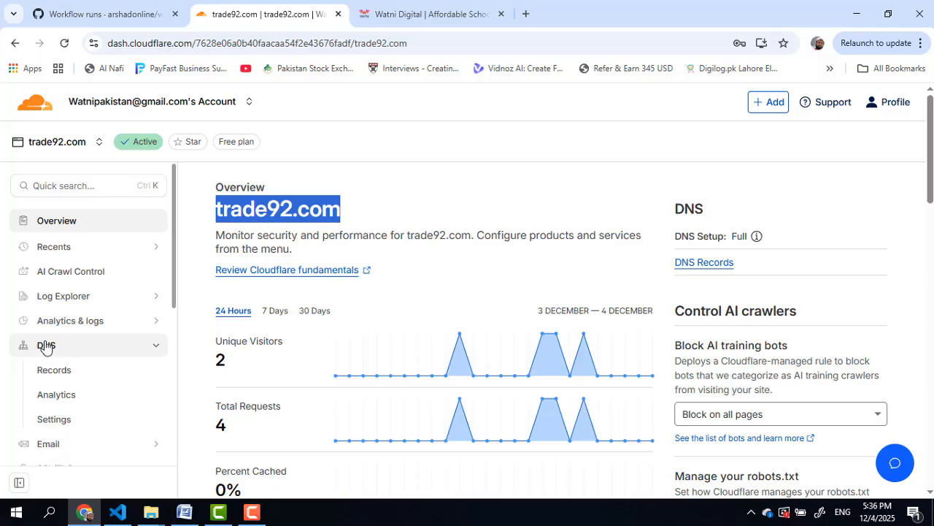
click(54, 369)
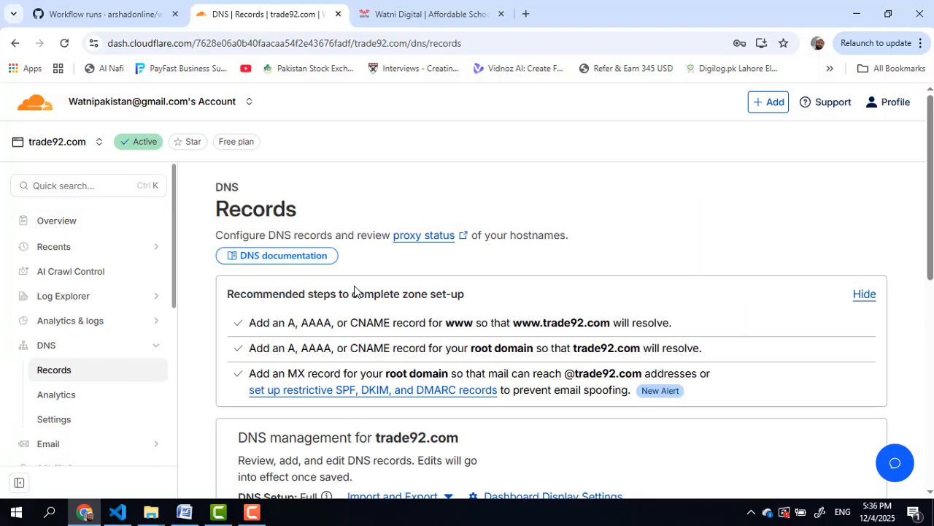
Step: Select the gloria.ns.cloudflare.com and tim.ns.cloudflare.com nameserver values
scroll(354, 291, down, 4)
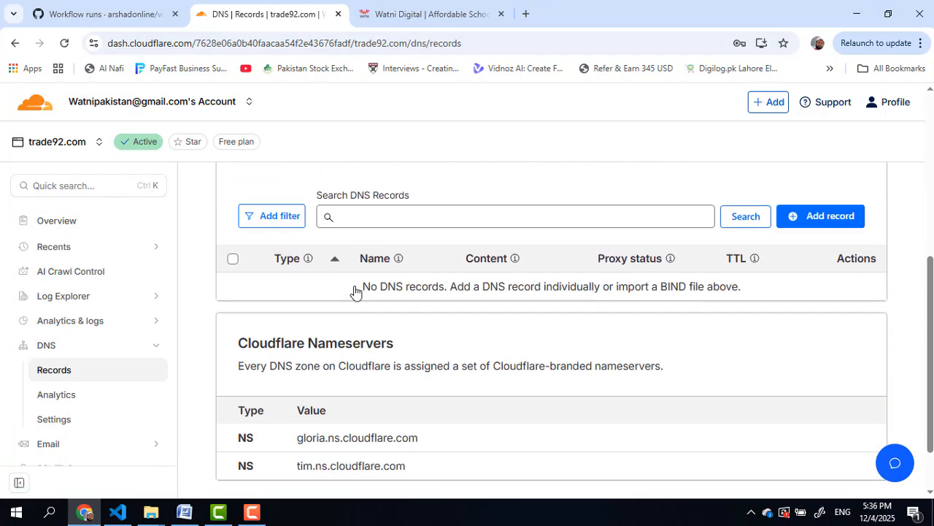
drag(302, 438, 438, 443)
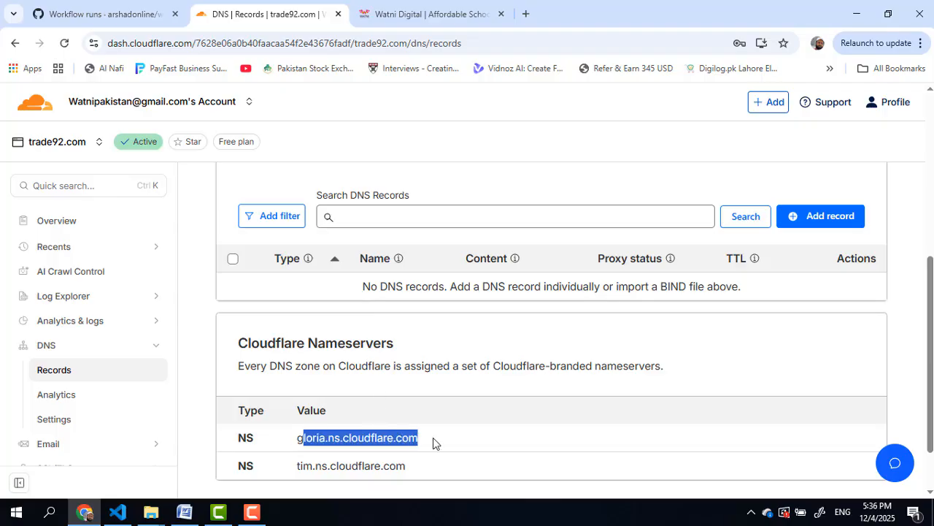
double_click(301, 465)
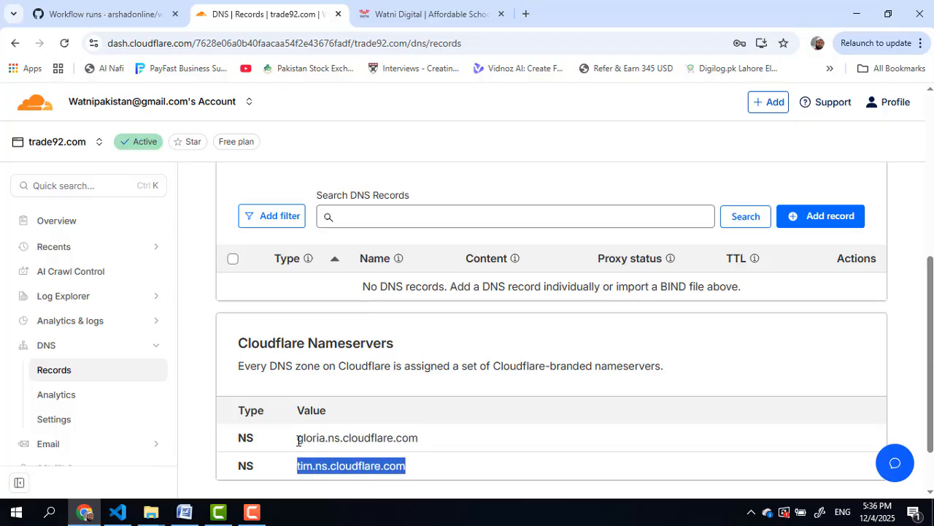
drag(298, 438, 482, 447)
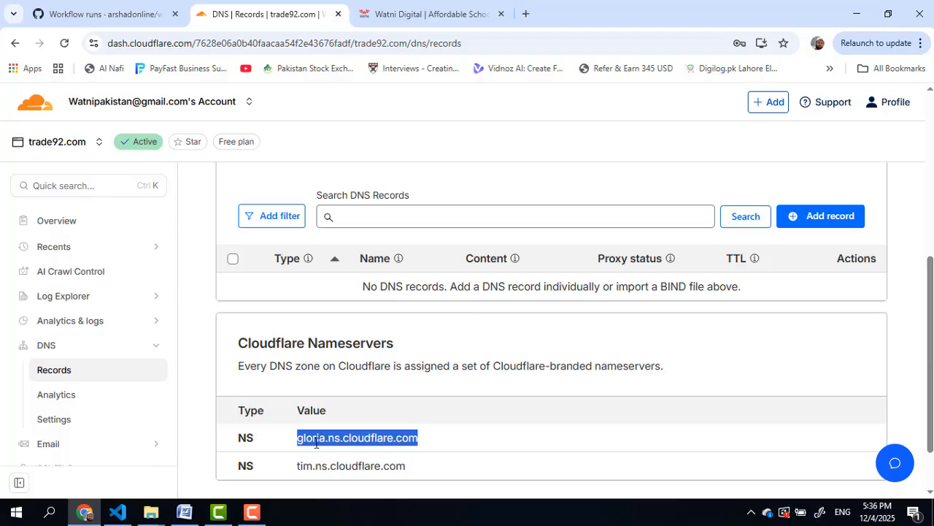
drag(297, 467, 407, 467)
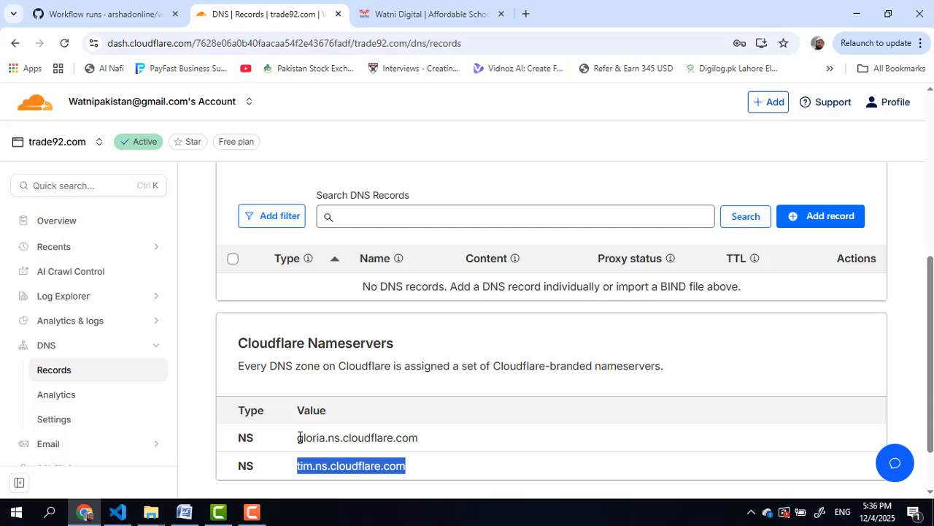
drag(297, 437, 400, 438)
click(308, 465)
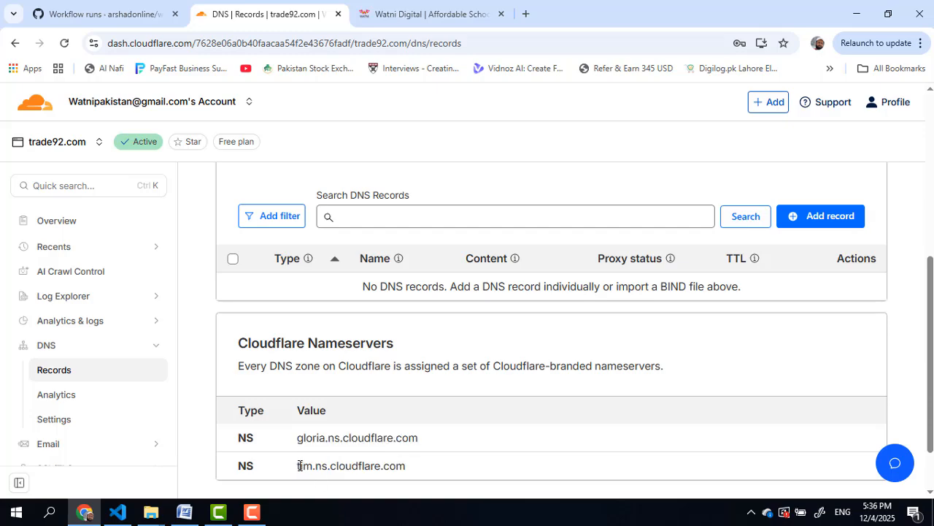
double_click(321, 466)
drag(298, 438, 447, 440)
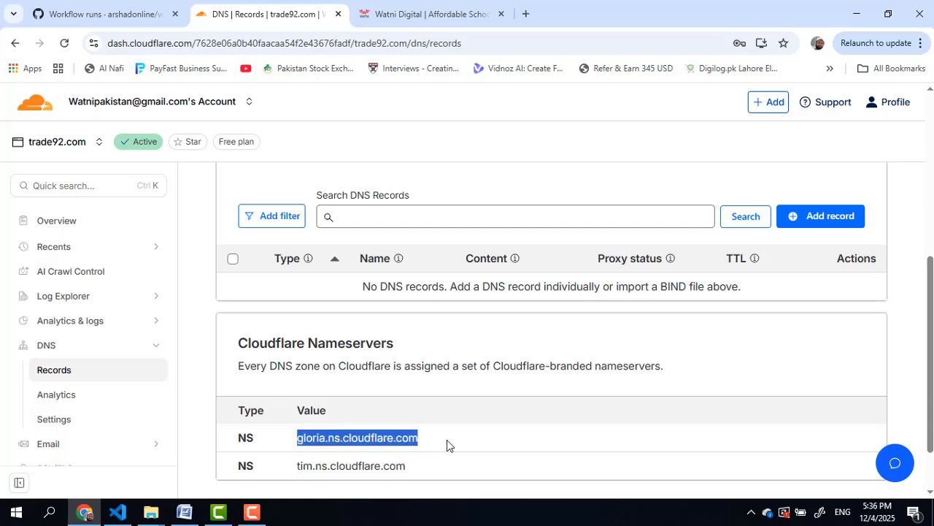
drag(298, 467, 406, 467)
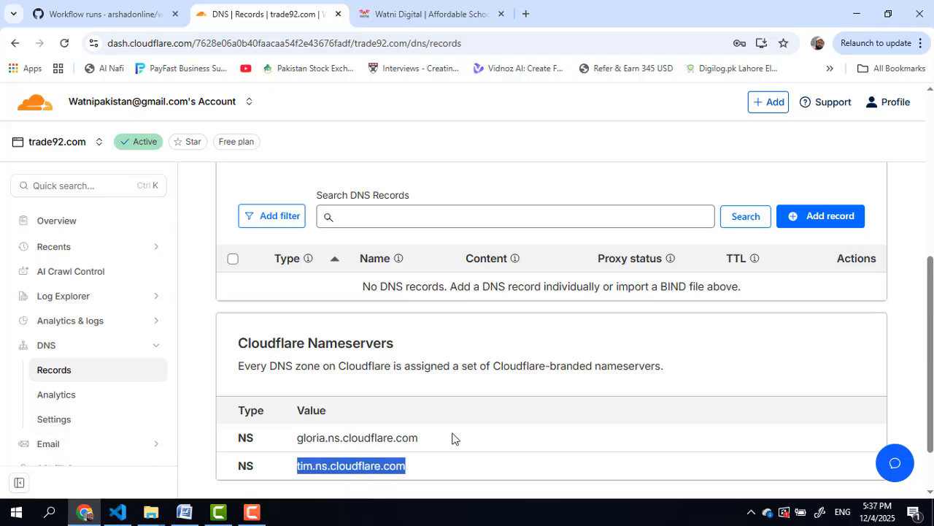
Step: Start a new DNS record, bringing up the blank form defaulting to type A
scroll(394, 436, up, 1)
scroll(394, 436, up, 2)
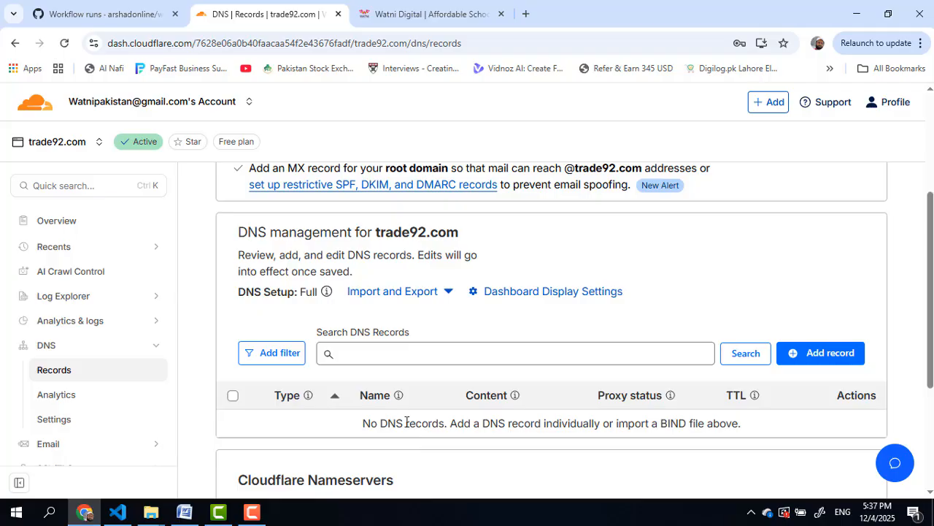
scroll(438, 329, down, 2)
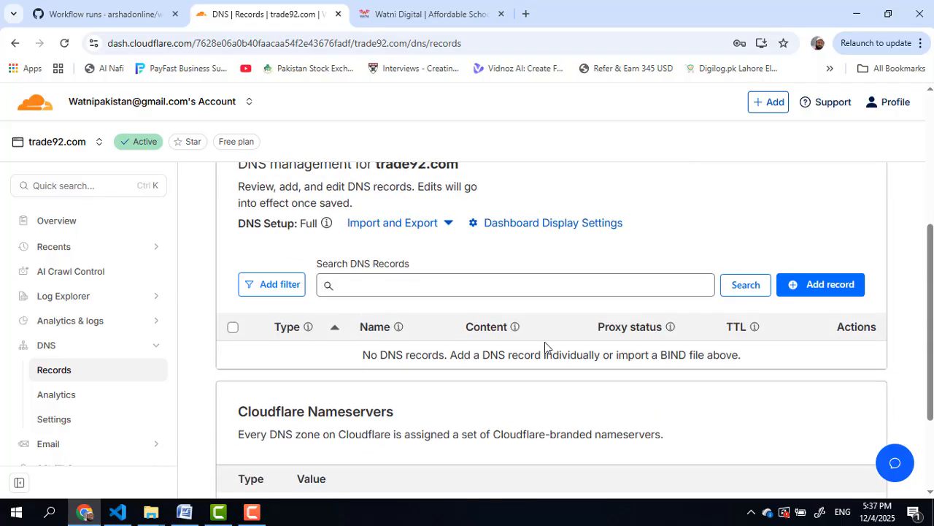
click(803, 284)
scroll(370, 281, down, 3)
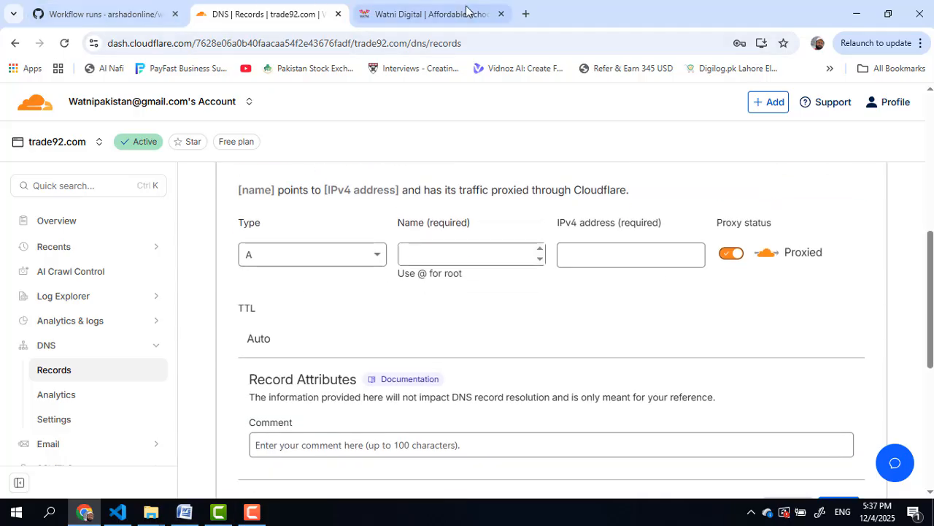
Step: Copy mail.watnidigital.com from Watni's required records and set the new record type to MX
click(431, 10)
scroll(316, 267, down, 6)
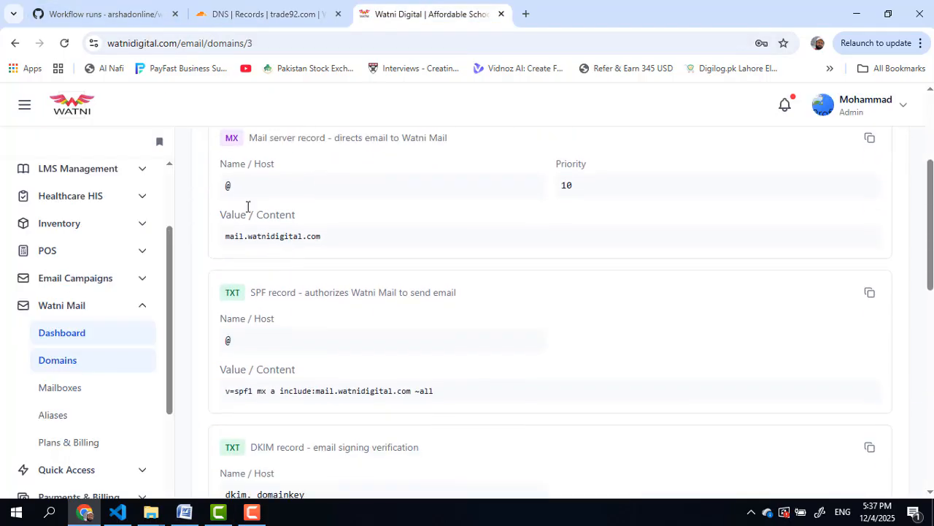
scroll(254, 175, up, 1)
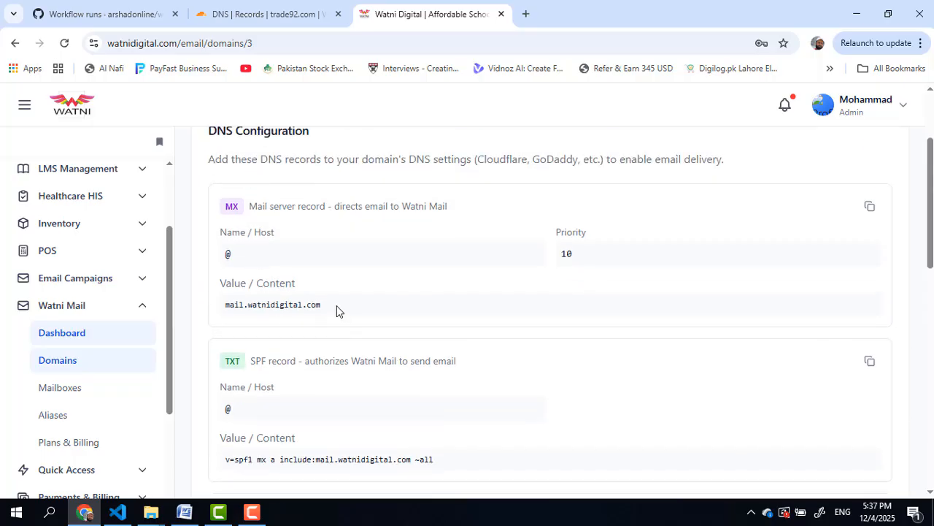
double_click(262, 306)
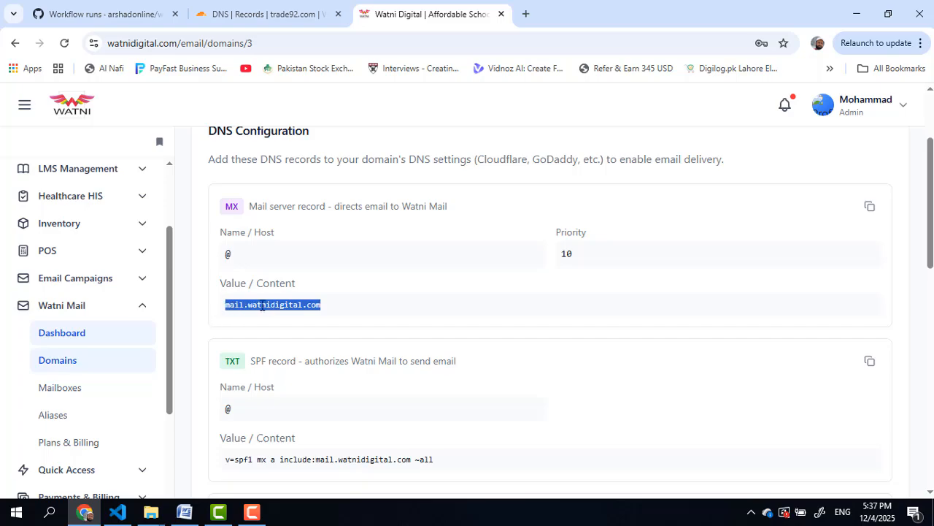
right_click(269, 310)
click(304, 324)
click(310, 15)
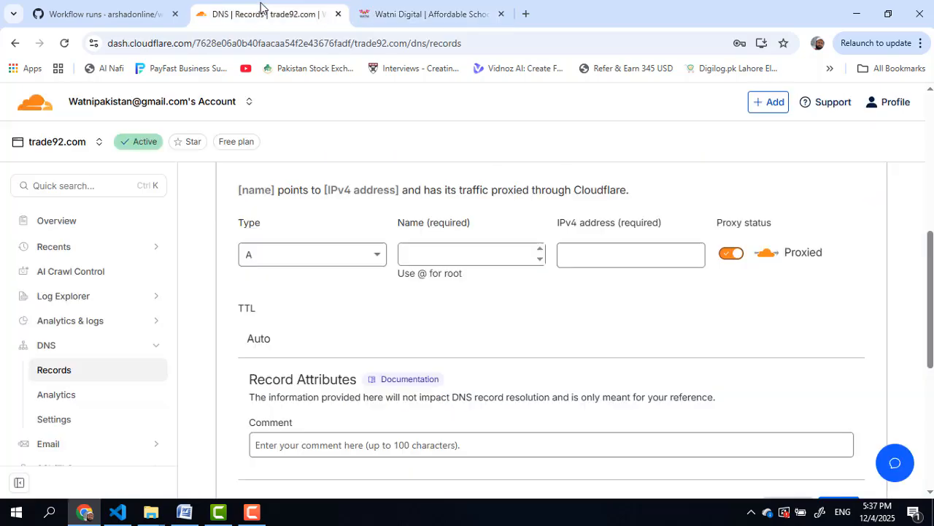
click(309, 256)
scroll(328, 360, down, 2)
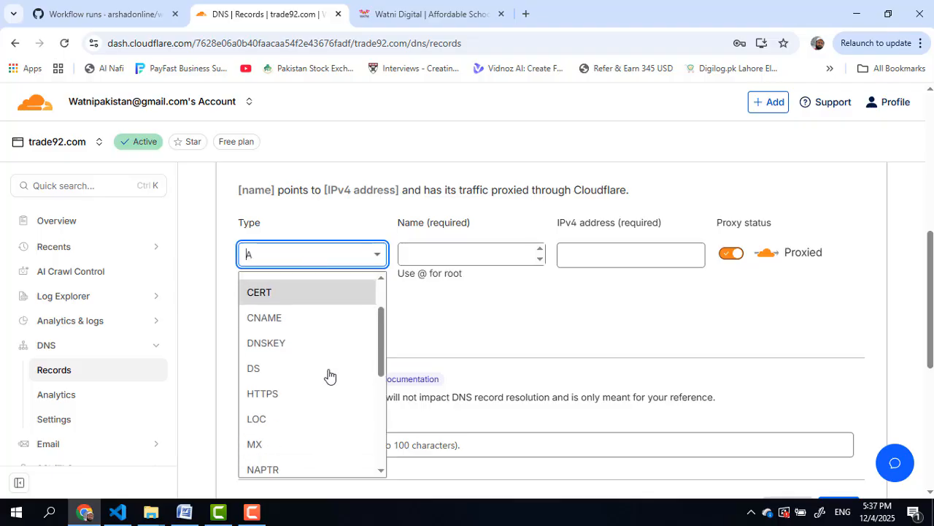
click(290, 379)
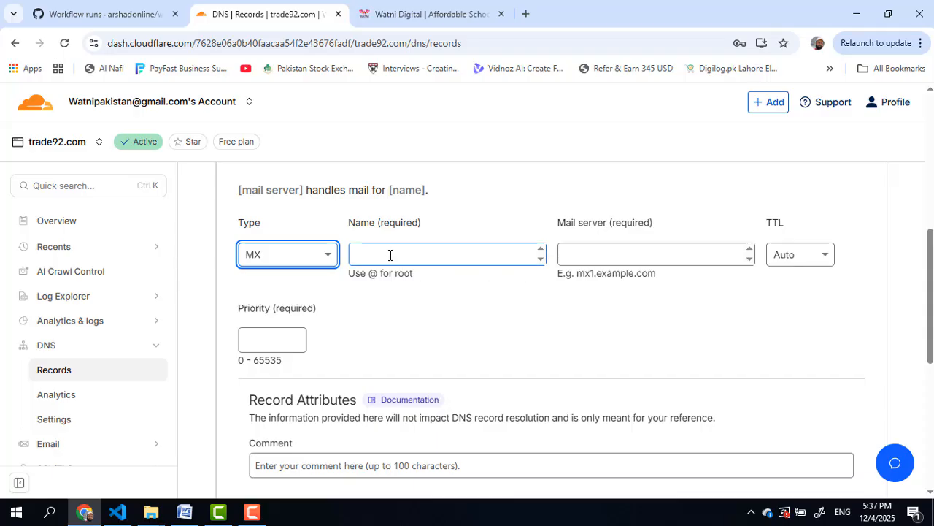
Step: Paste mail.watnidigital.com as the mail server and set the record name to @
click(424, 14)
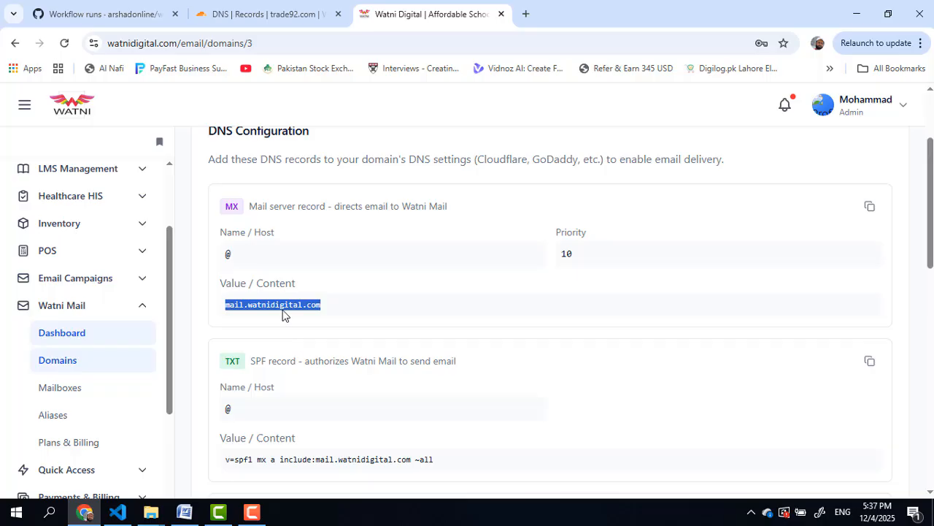
click(252, 13)
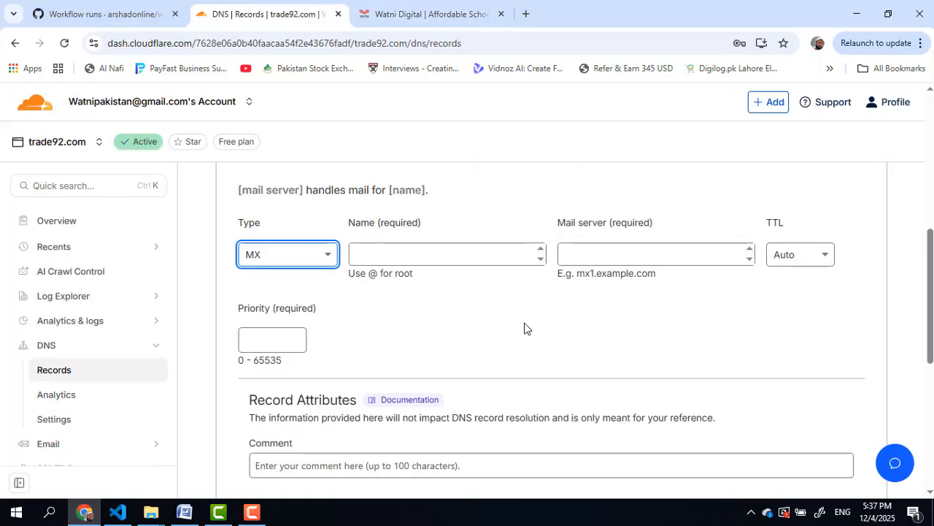
click(613, 257)
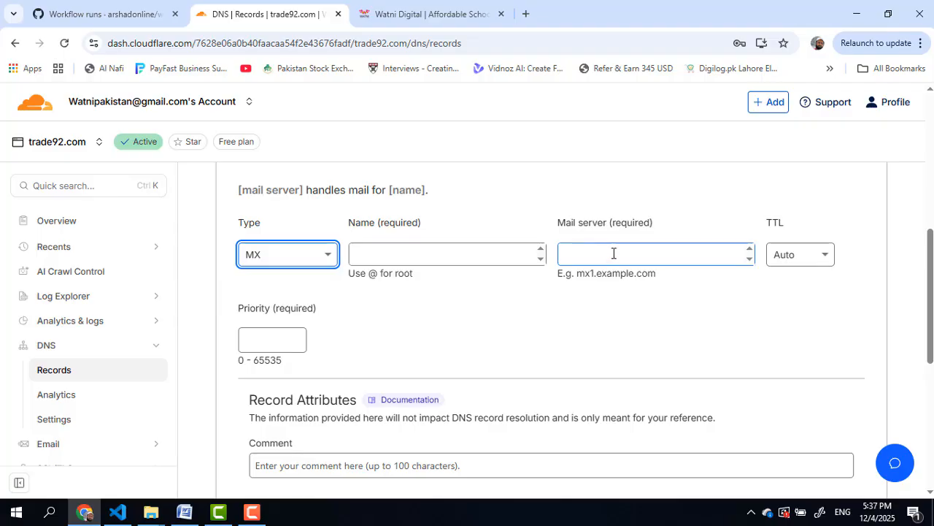
right_click(611, 253)
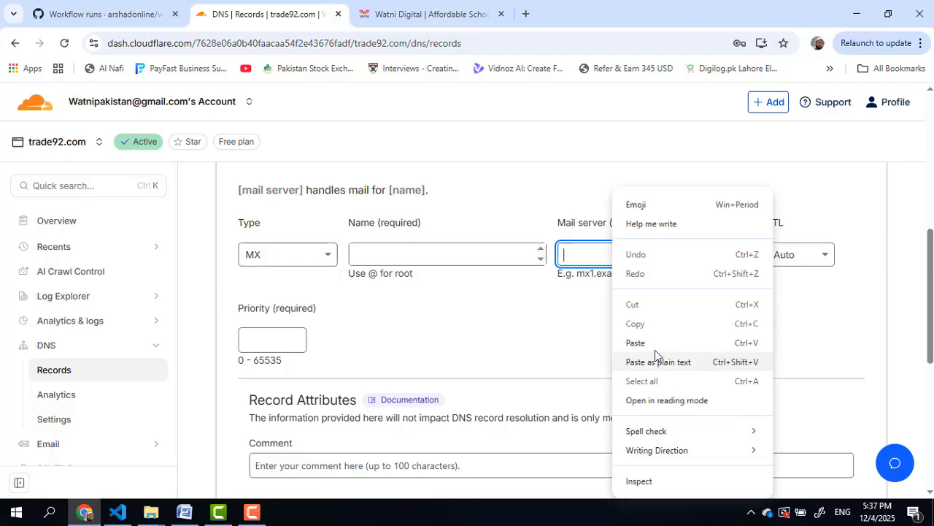
click(655, 358)
click(432, 251)
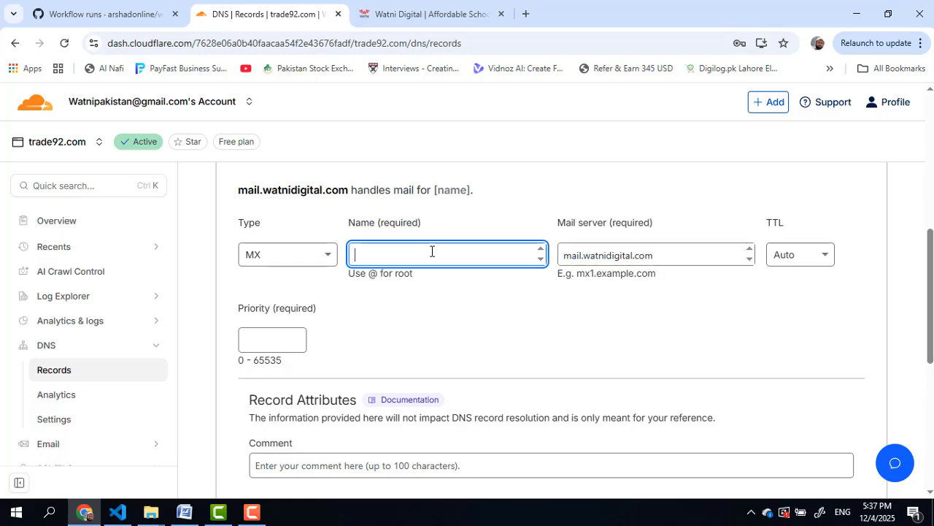
text(@)
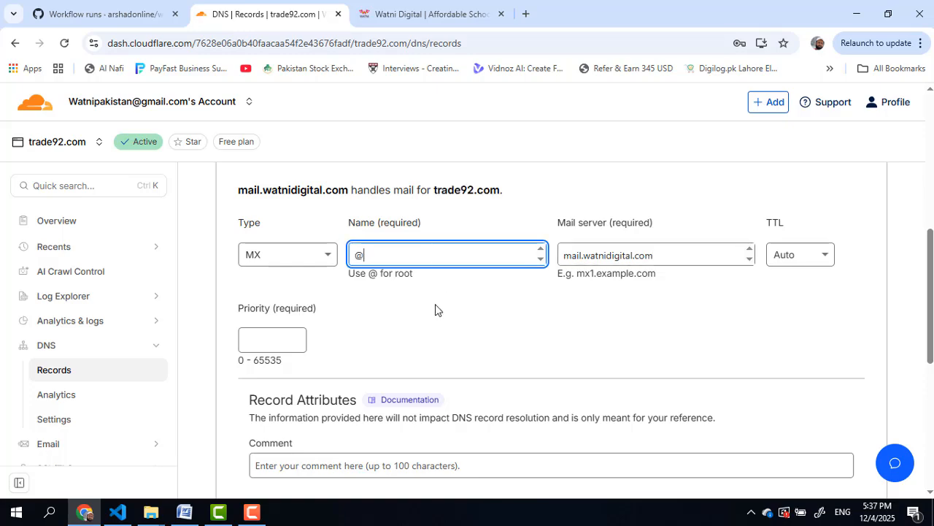
Step: Set the MX priority to 10 and save the record
click(278, 340)
text(1)
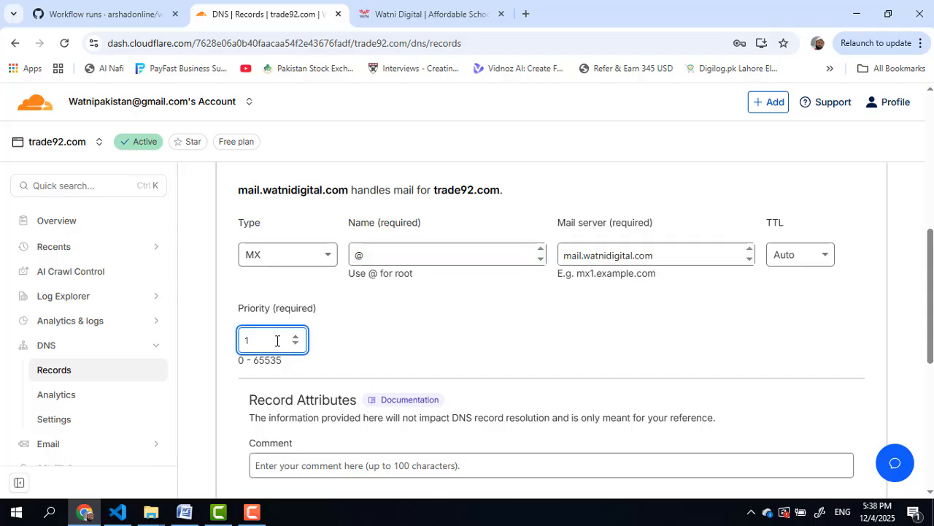
drag(277, 341, 214, 351)
click(406, 9)
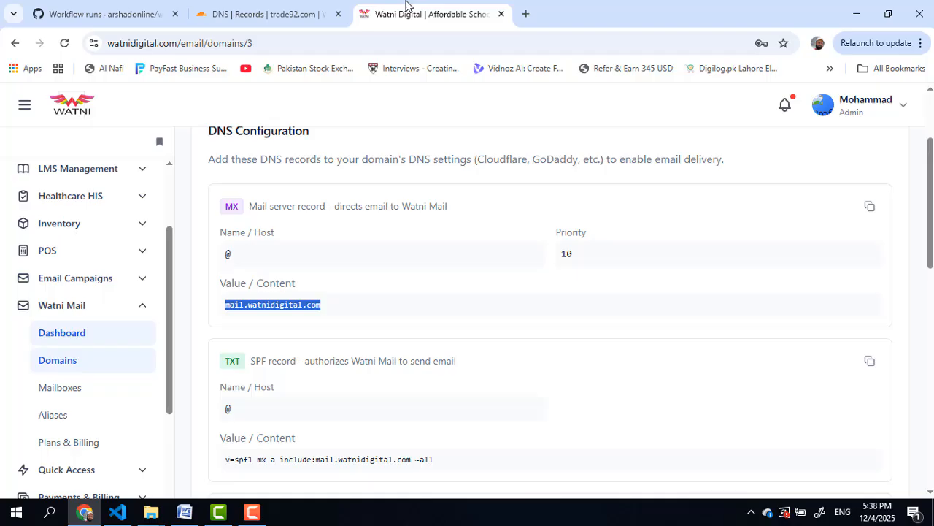
click(248, 13)
text(10)
scroll(564, 305, down, 1)
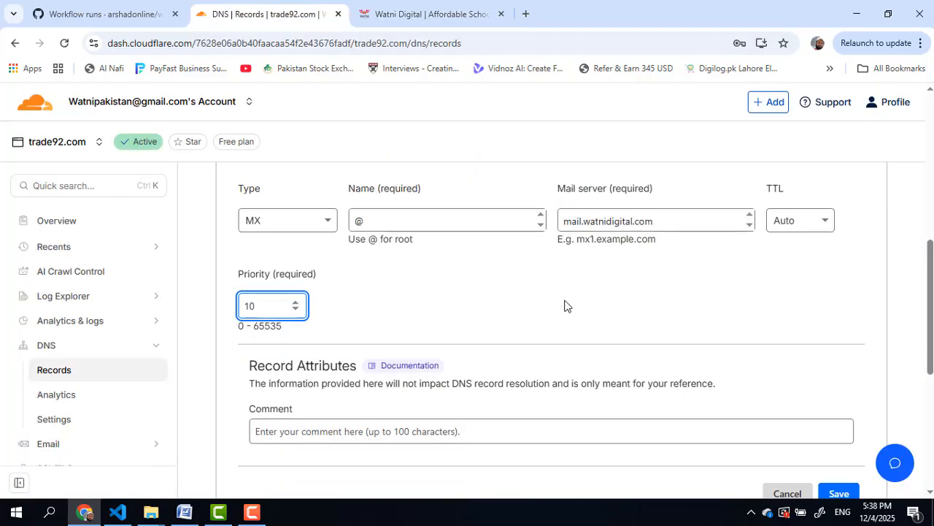
scroll(565, 305, down, 2)
click(375, 258)
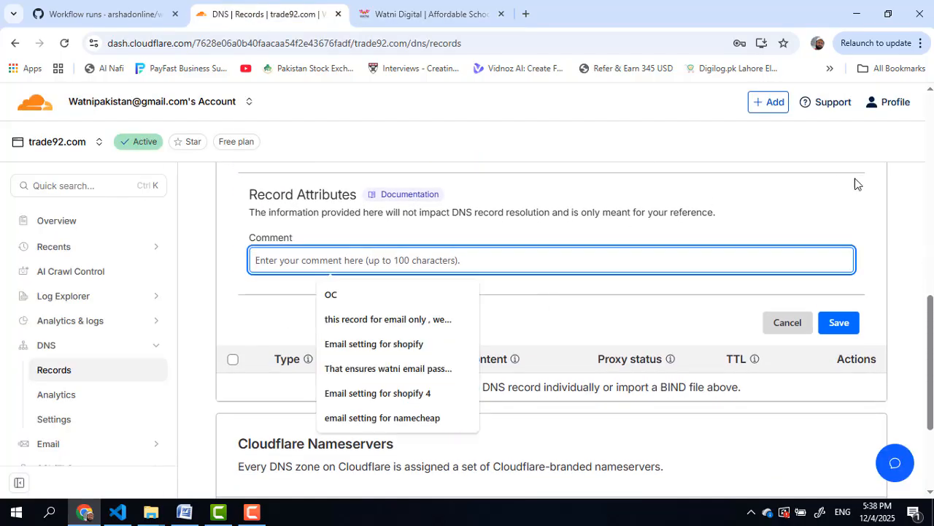
click(839, 324)
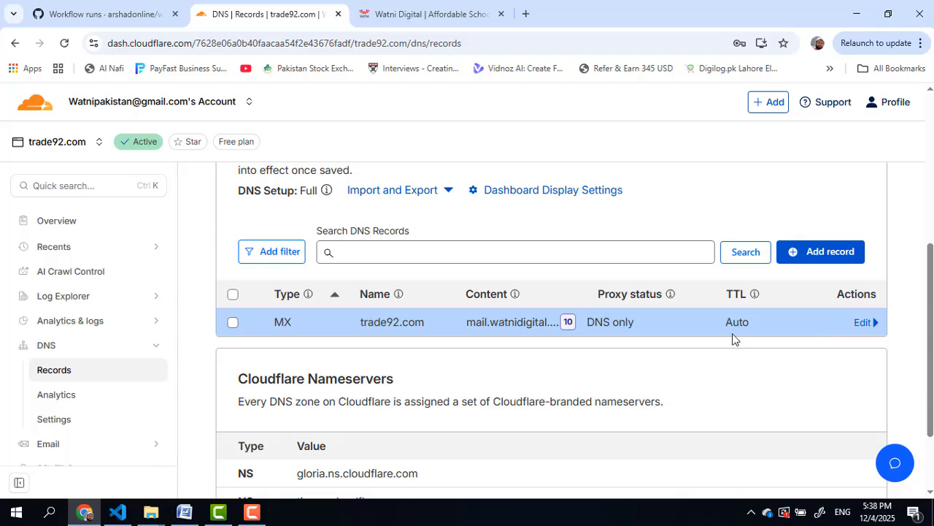
Step: Start a new record and copy the SPF value from Watni Digital's domain setup page
click(812, 255)
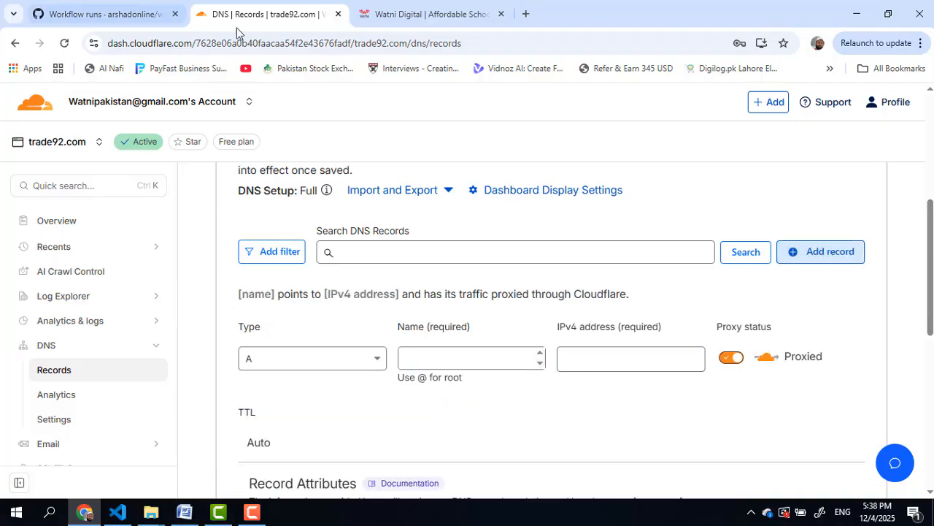
click(418, 14)
scroll(358, 289, down, 1)
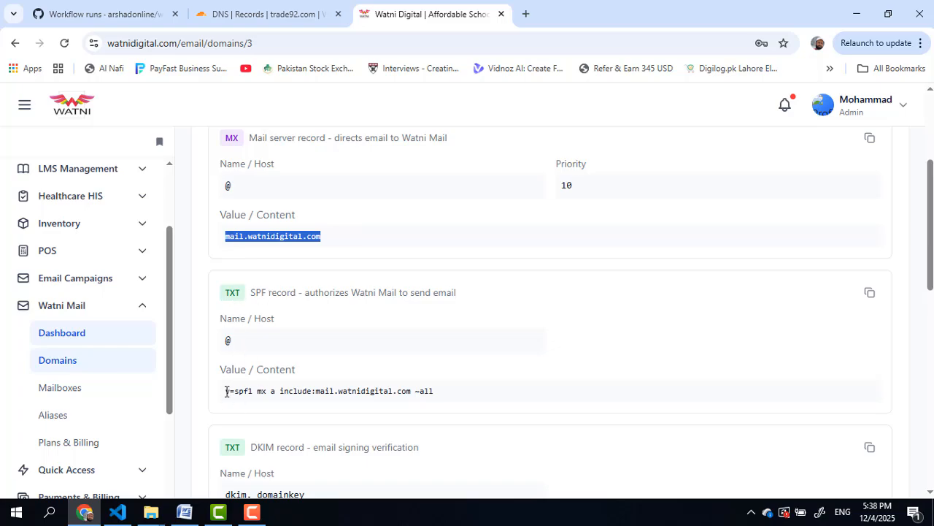
drag(226, 392, 440, 400)
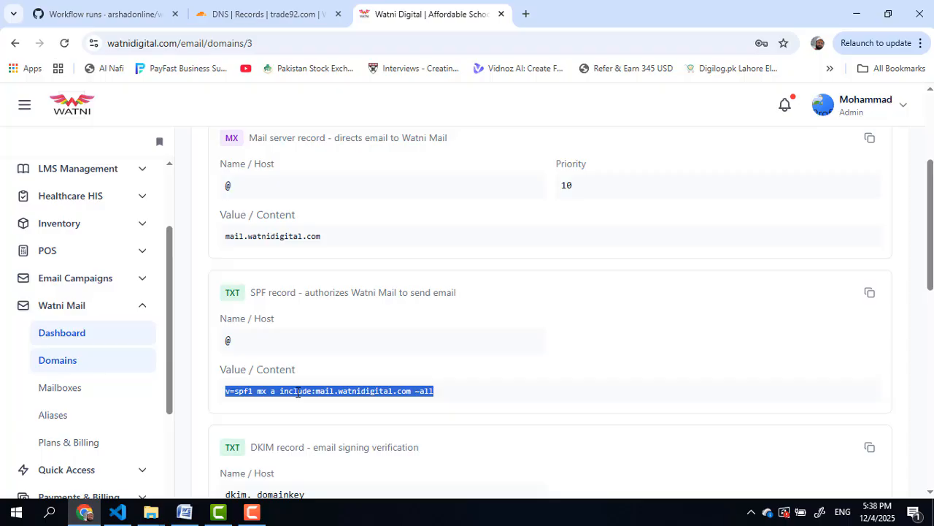
right_click(298, 392)
click(340, 265)
click(263, 14)
Step: Make the record type TXT and paste the SPF value into Content
click(290, 370)
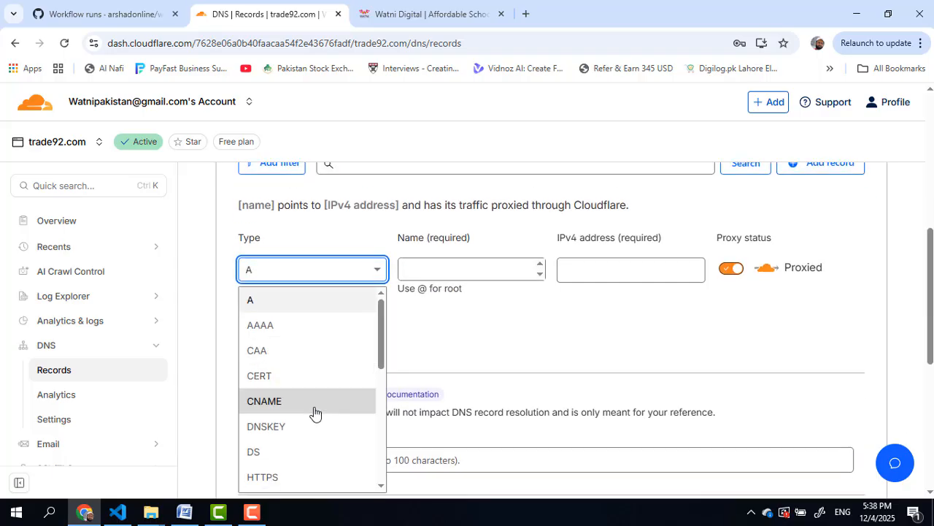
scroll(313, 411, down, 2)
scroll(314, 416, down, 5)
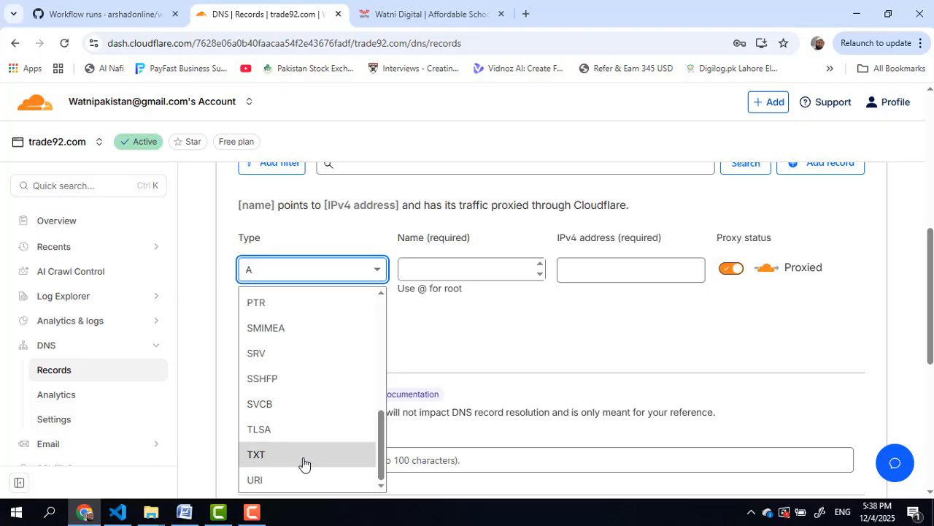
click(306, 456)
click(437, 265)
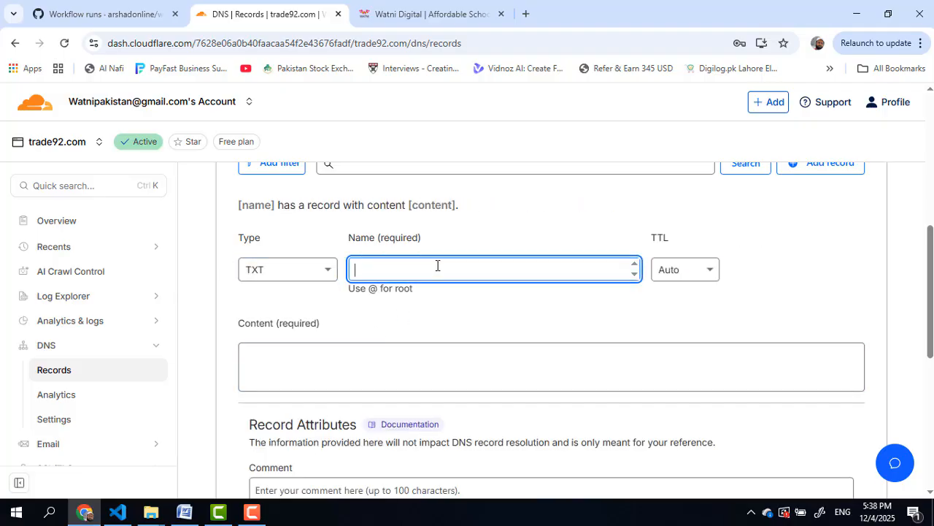
click(372, 366)
right_click(372, 365)
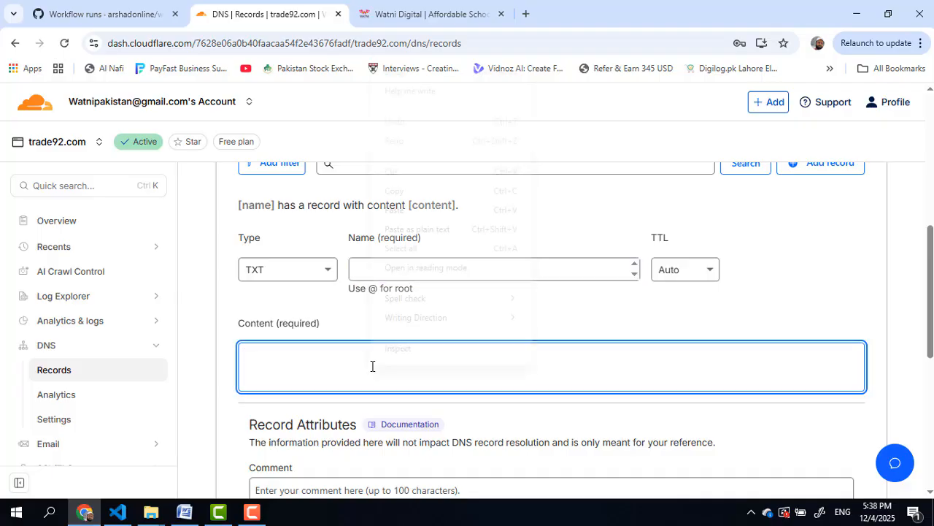
click(400, 210)
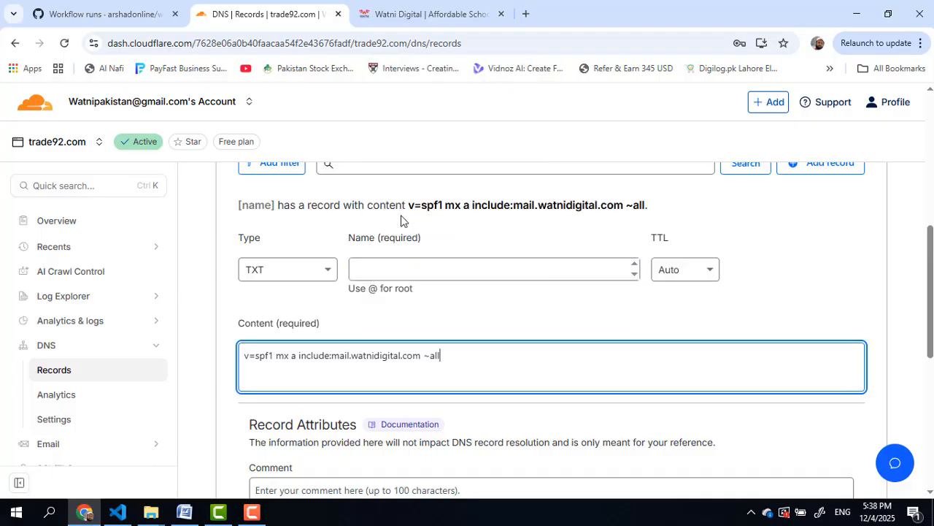
Step: Set the record name to @ and save the SPF TXT record
click(402, 16)
click(268, 14)
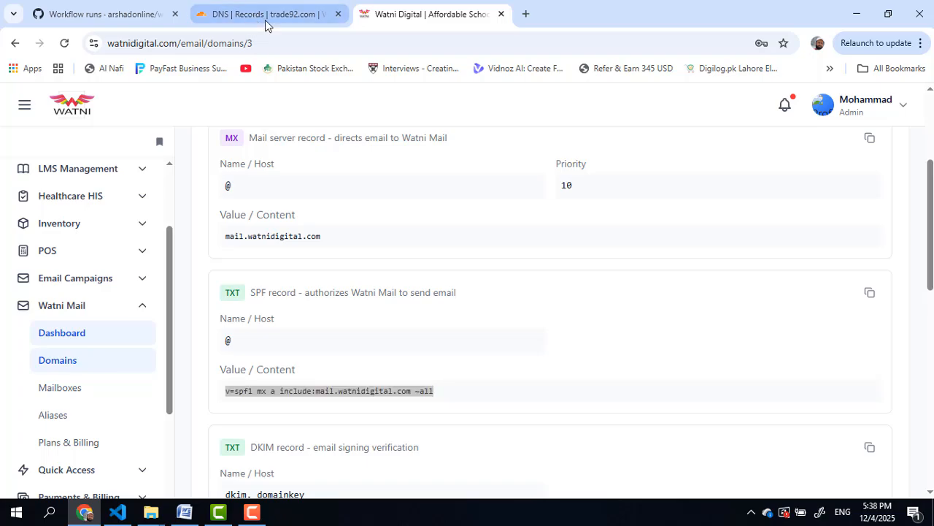
click(420, 267)
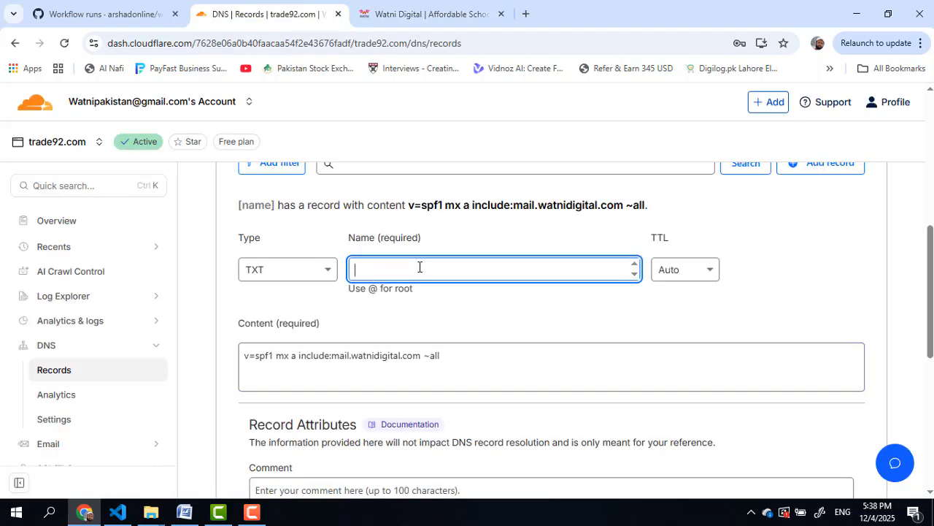
text(@)
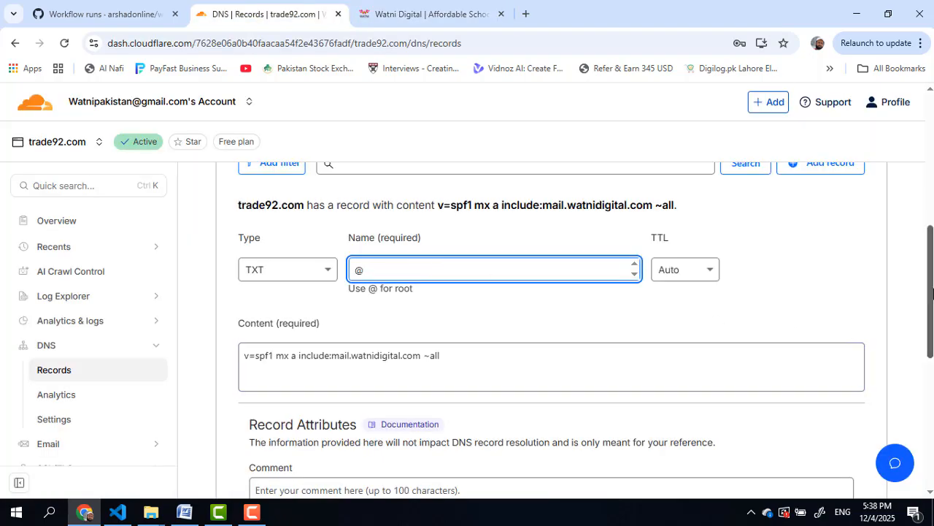
scroll(933, 293, down, 2)
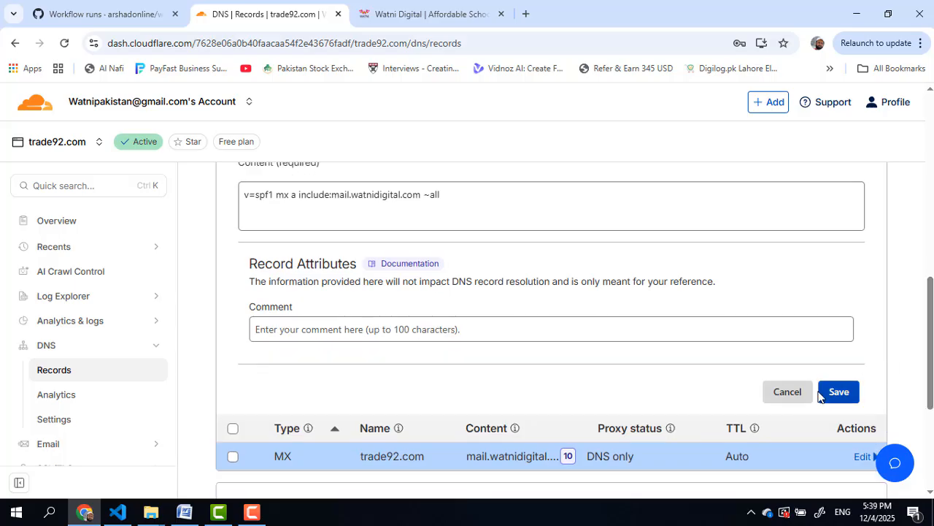
click(820, 393)
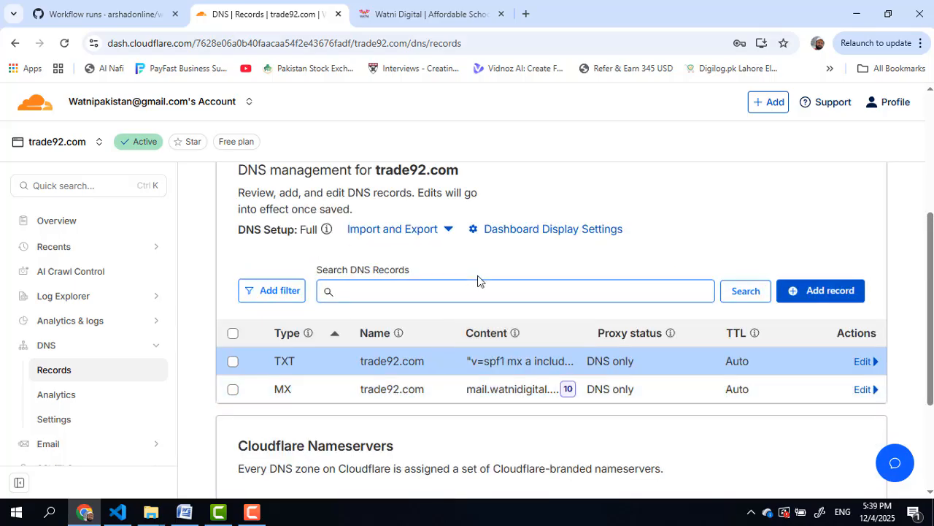
Step: Start another new record and copy the DKIM host name dkim._domainkey from Watni Digital
click(810, 290)
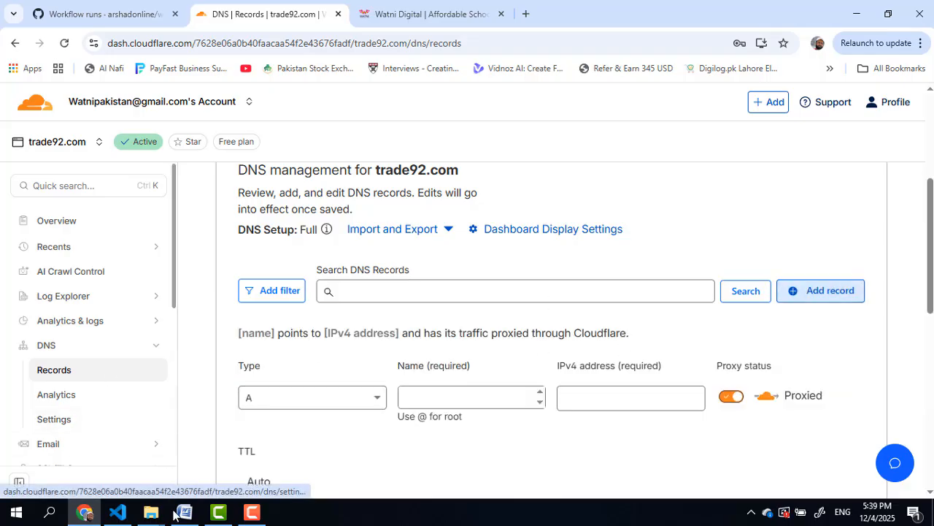
click(409, 14)
scroll(387, 256, down, 3)
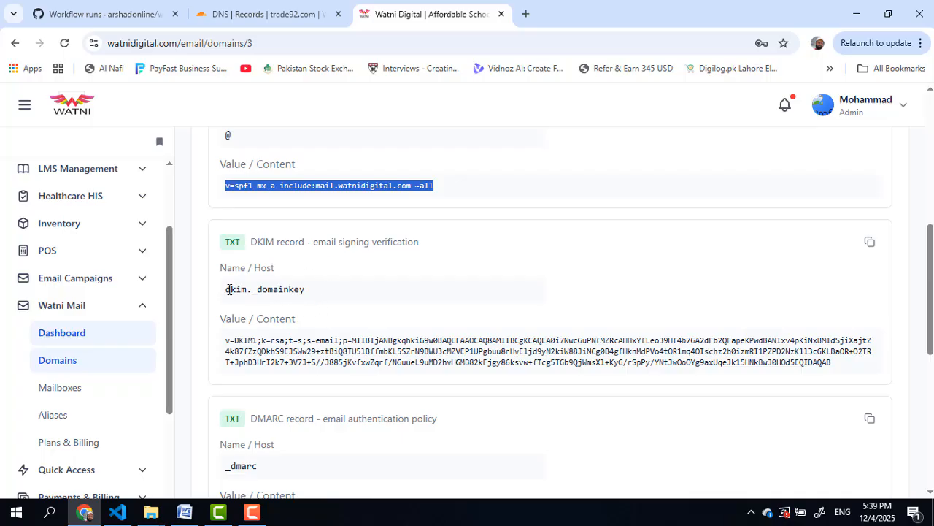
drag(227, 290, 327, 294)
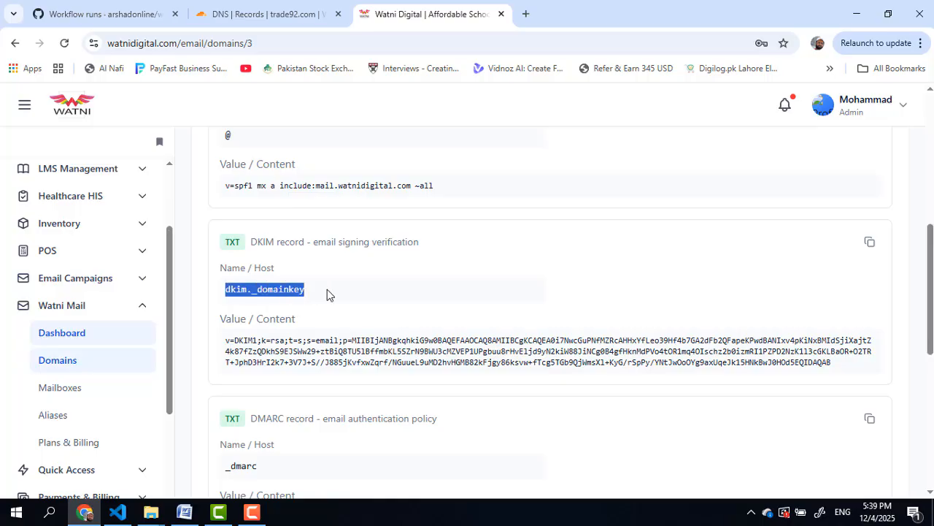
right_click(263, 288)
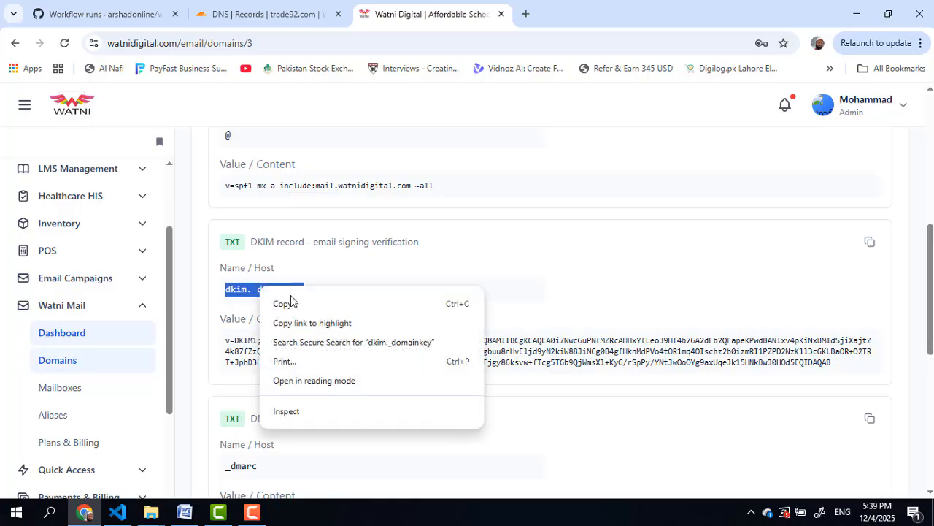
click(292, 302)
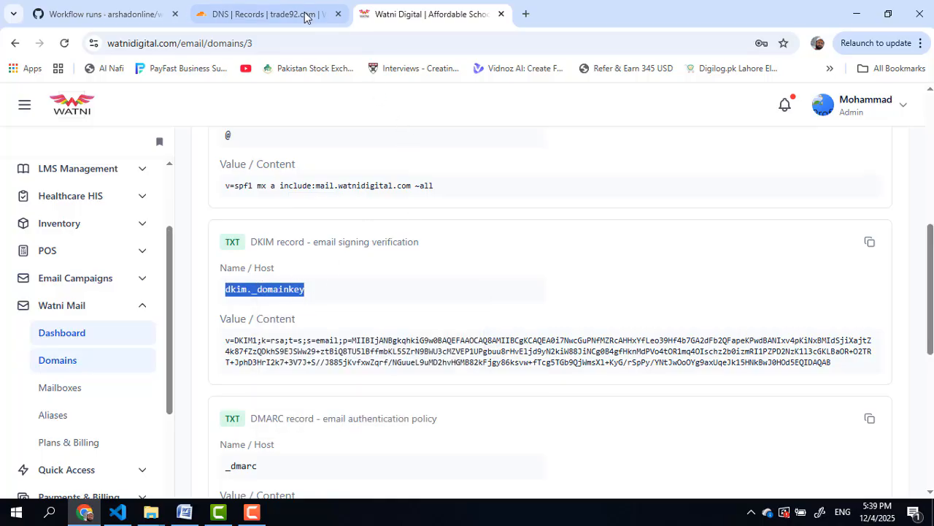
click(262, 11)
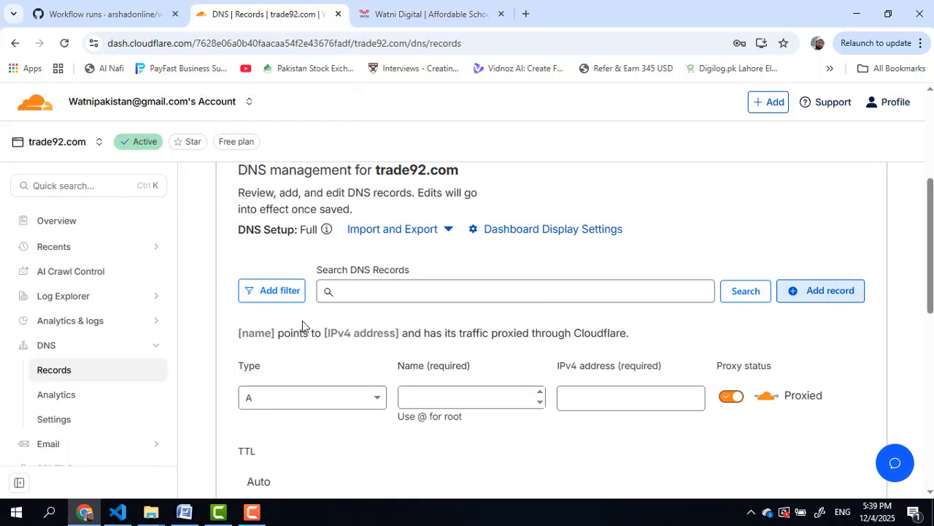
Step: Make the record type TXT and paste dkim._domainkey as its name
click(346, 399)
scroll(348, 390, down, 2)
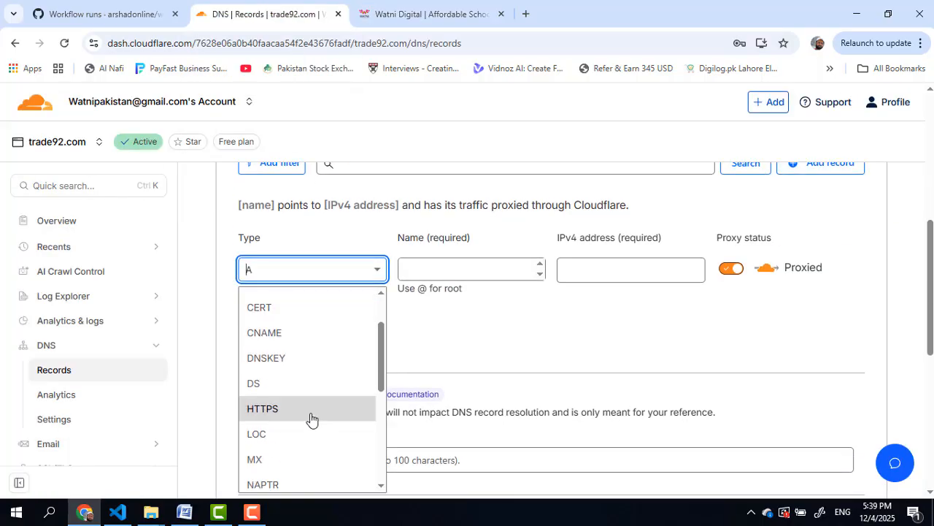
scroll(295, 438, down, 4)
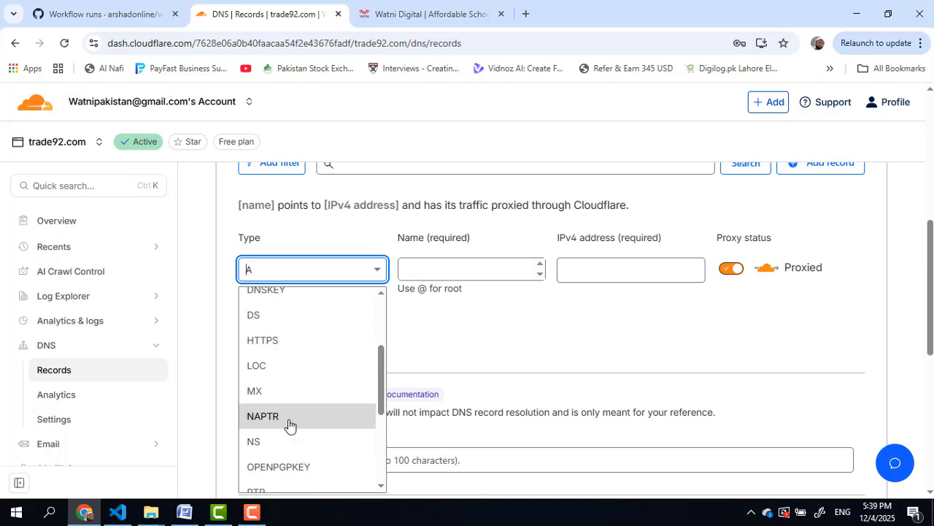
scroll(289, 429, down, 2)
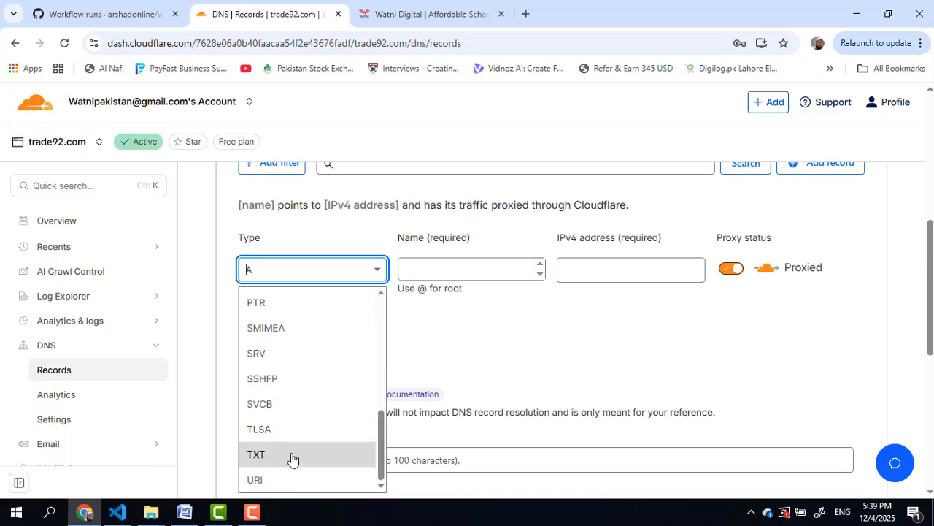
click(291, 458)
click(448, 268)
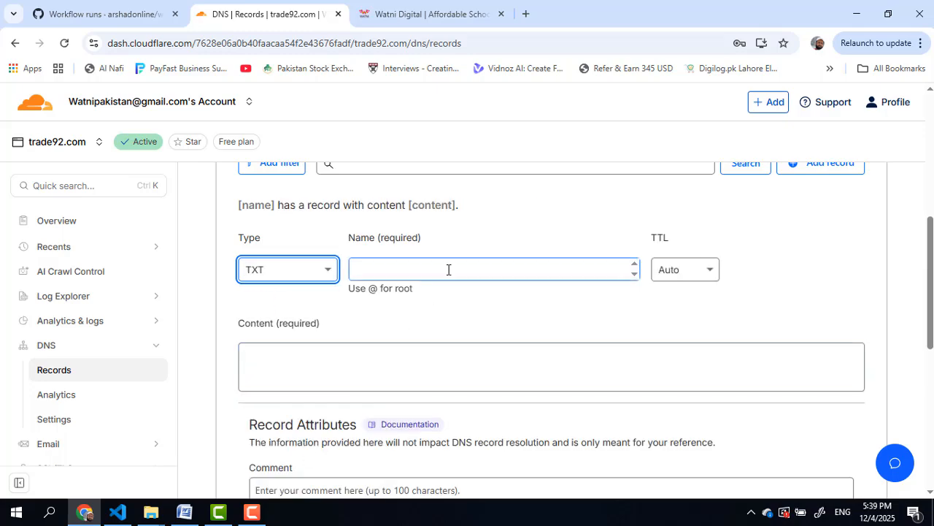
right_click(448, 269)
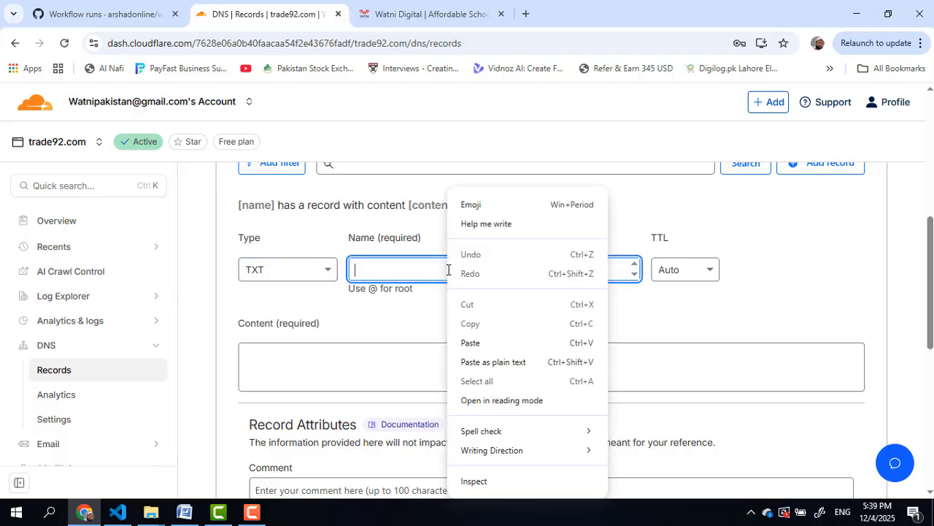
click(468, 343)
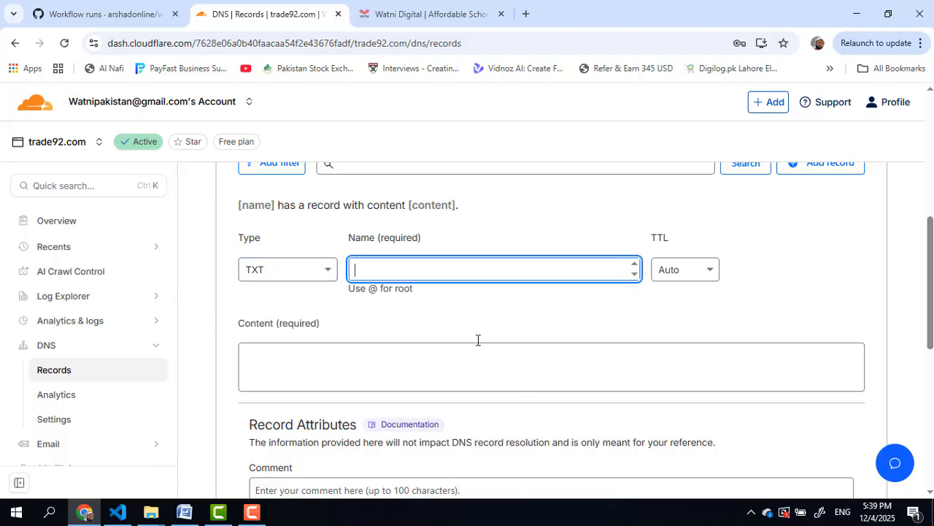
Step: Copy the DKIM key from Watni Digital, paste it as the content and save
click(445, 12)
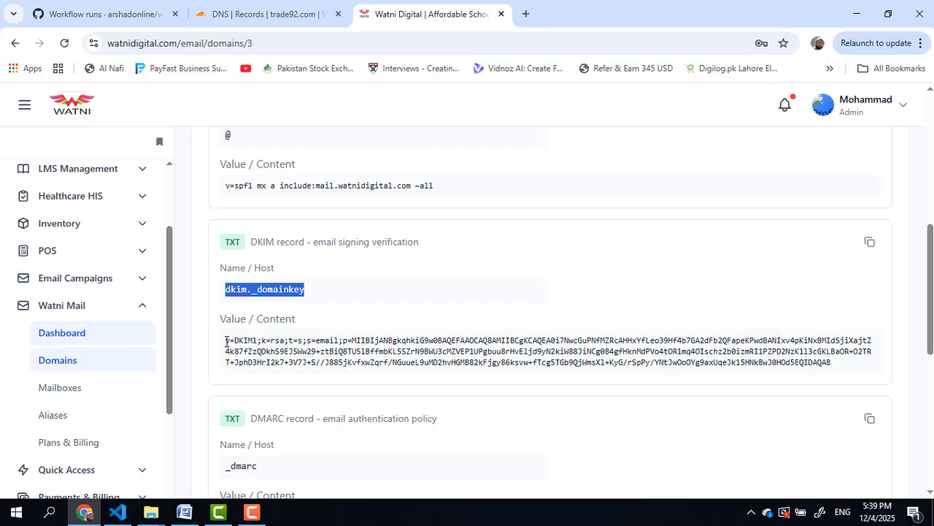
drag(226, 341, 839, 371)
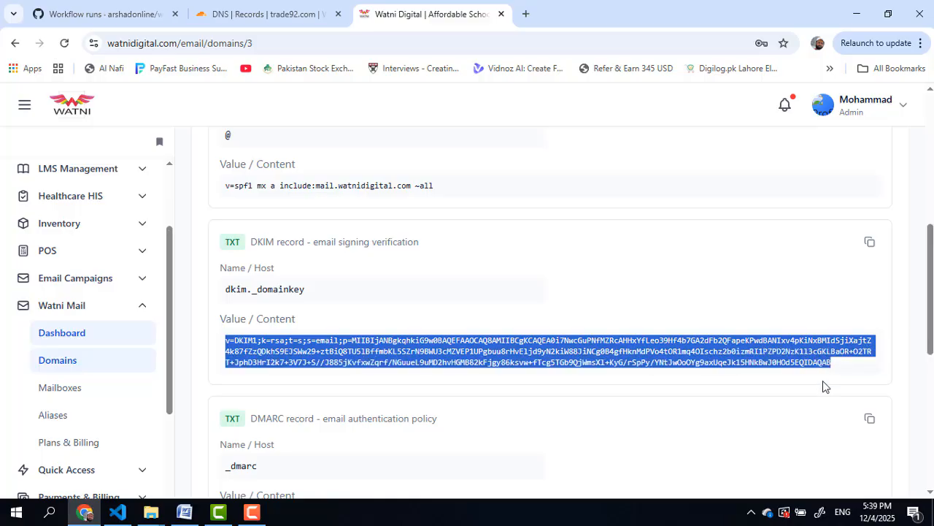
right_click(511, 360)
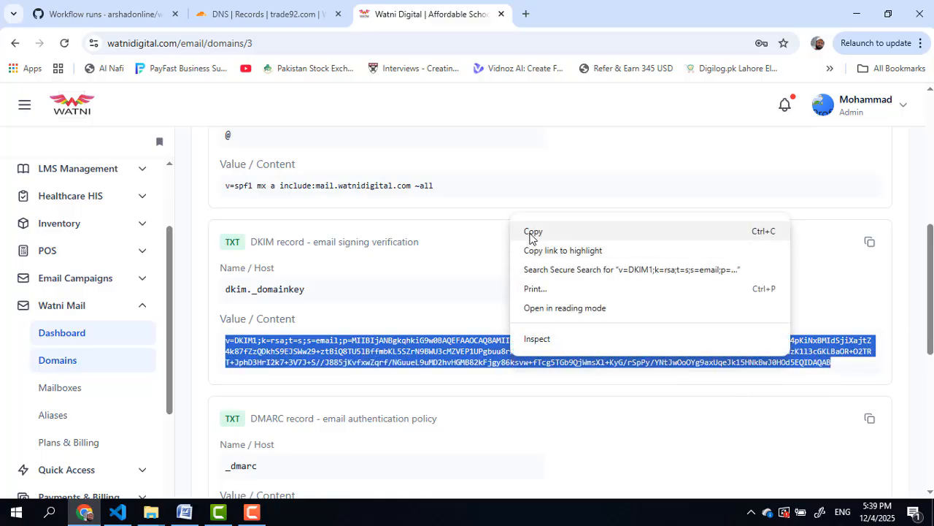
click(532, 233)
click(234, 14)
click(323, 357)
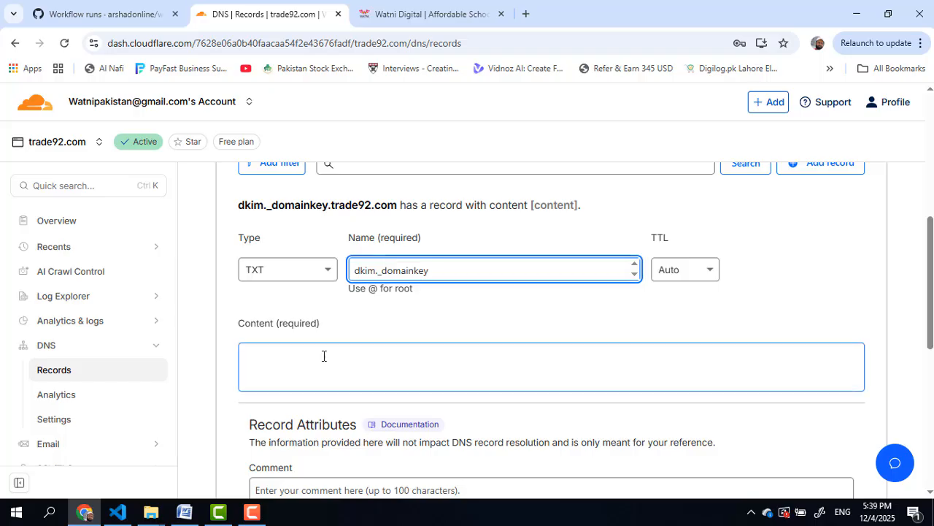
right_click(323, 357)
click(340, 208)
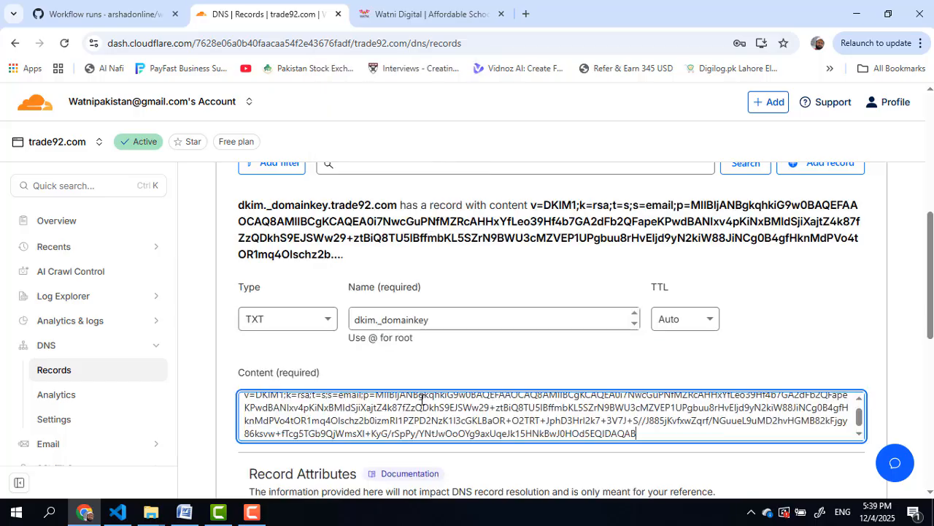
scroll(931, 289, down, 3)
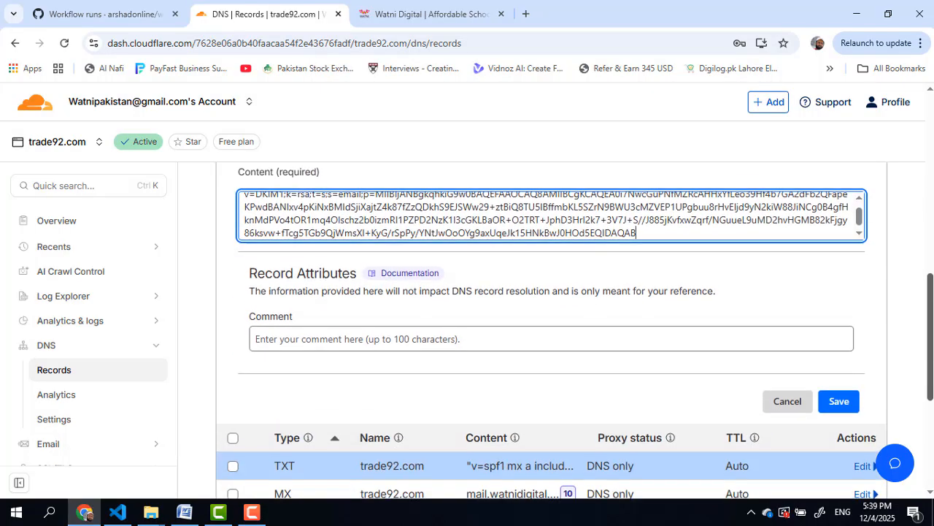
click(849, 380)
click(848, 379)
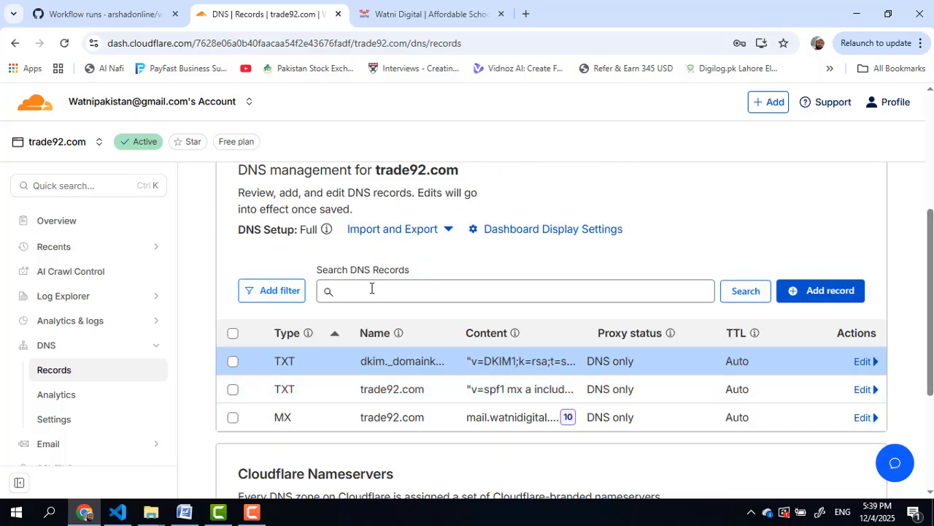
Step: Copy the _dmarc host name from Watni Mail's DNS records
click(393, 11)
scroll(359, 365, down, 2)
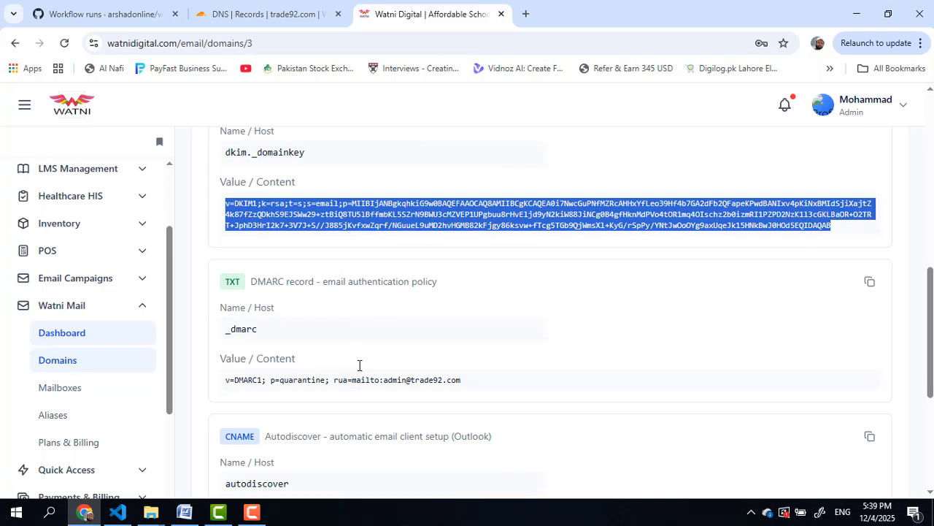
scroll(359, 365, down, 1)
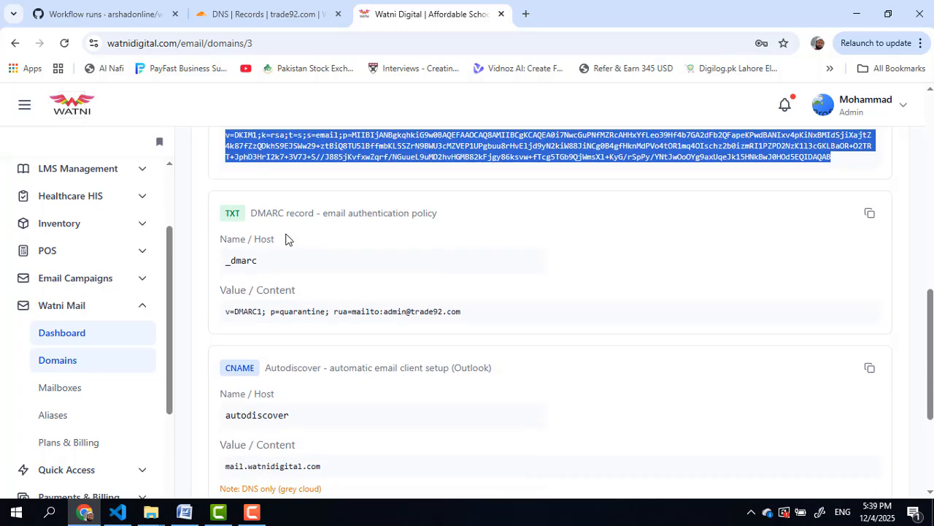
double_click(249, 263)
right_click(251, 263)
click(286, 282)
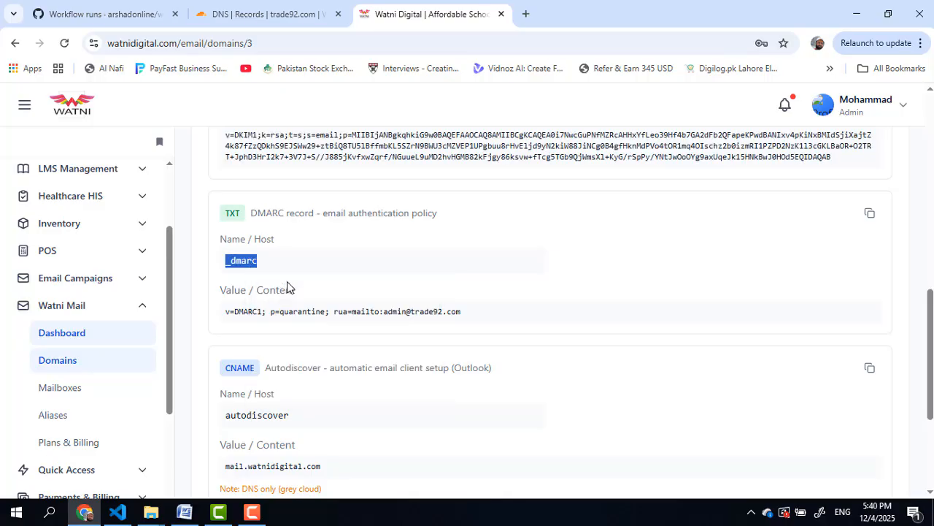
click(268, 15)
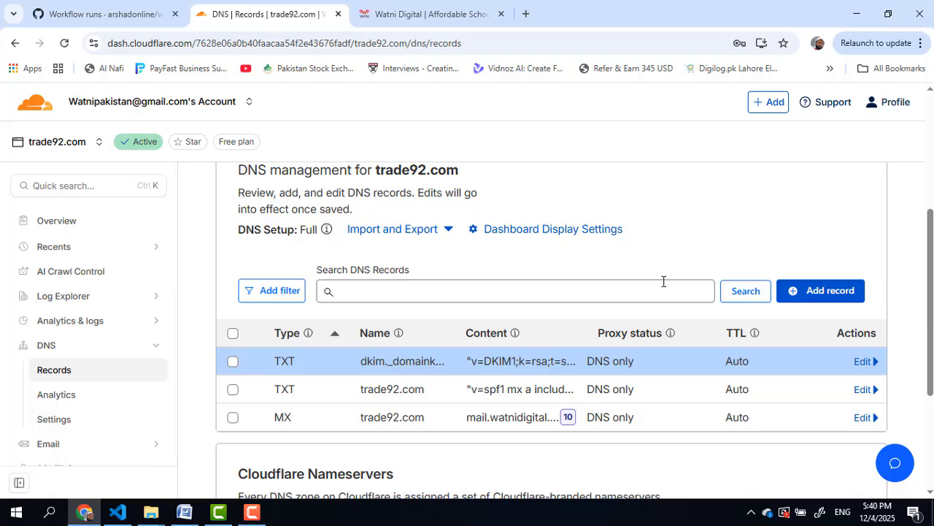
Step: Start a new TXT record in Cloudflare and paste _dmarc as its name
click(789, 290)
click(305, 397)
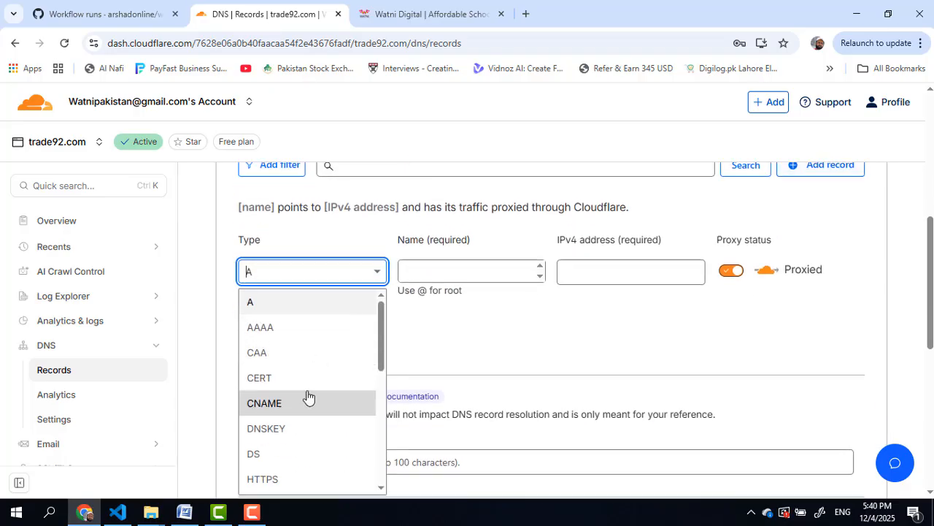
scroll(319, 360, down, 2)
scroll(296, 467, down, 2)
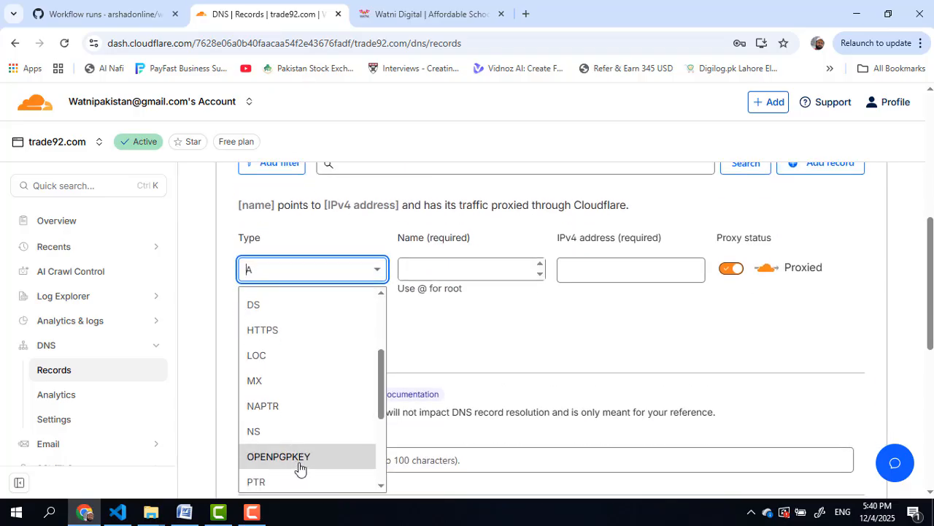
scroll(290, 473, down, 2)
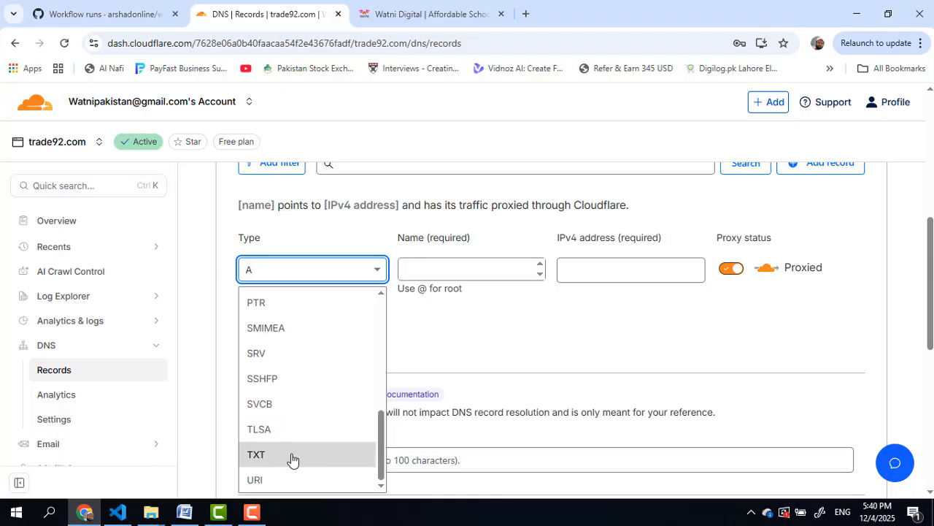
click(294, 458)
click(431, 6)
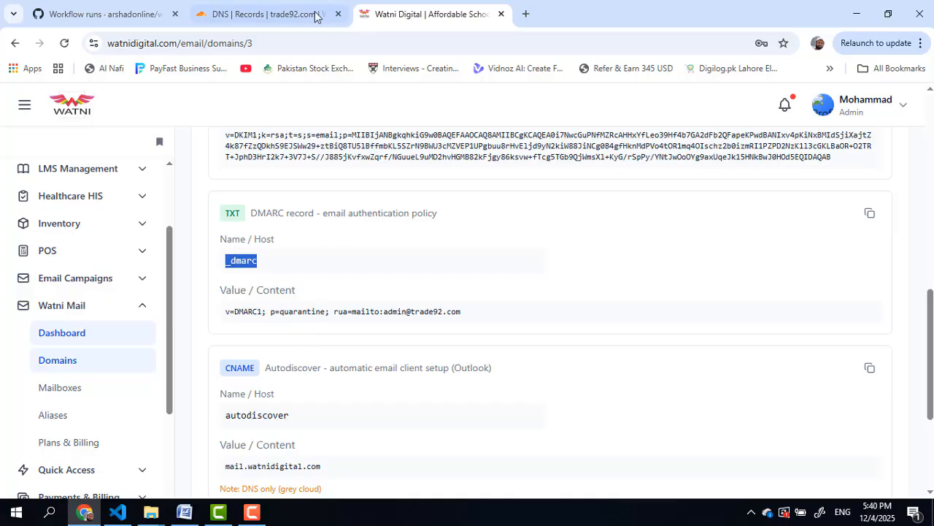
click(266, 14)
click(427, 270)
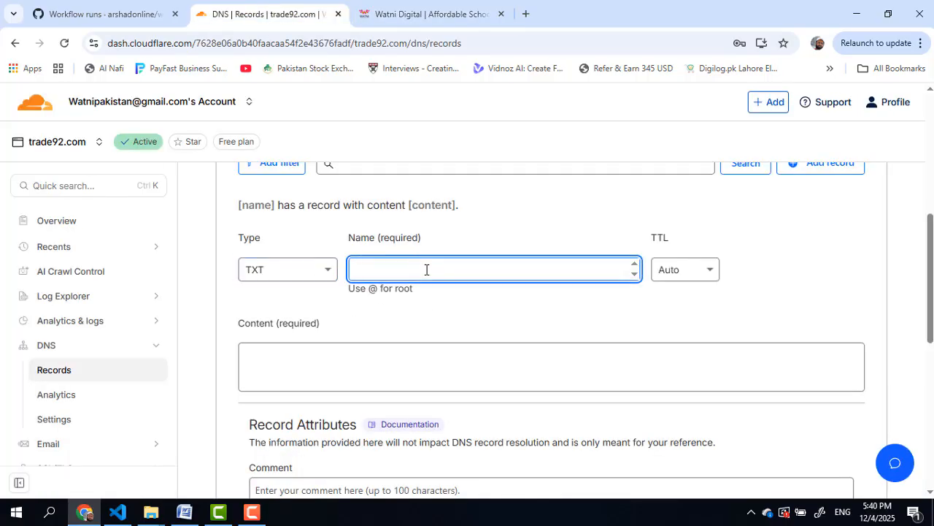
key(ctrl+v)
Step: Copy the DMARC quarantine policy value into the record content and save it
click(409, 13)
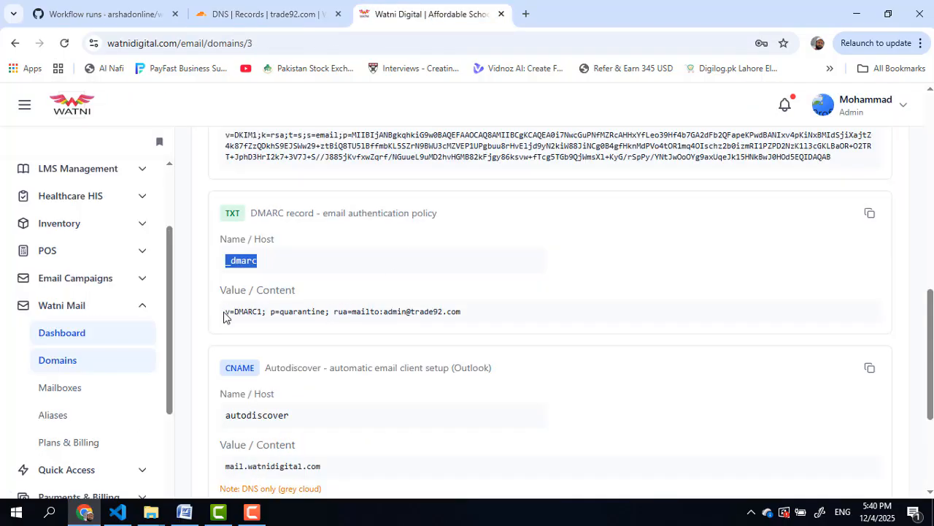
drag(223, 315, 464, 328)
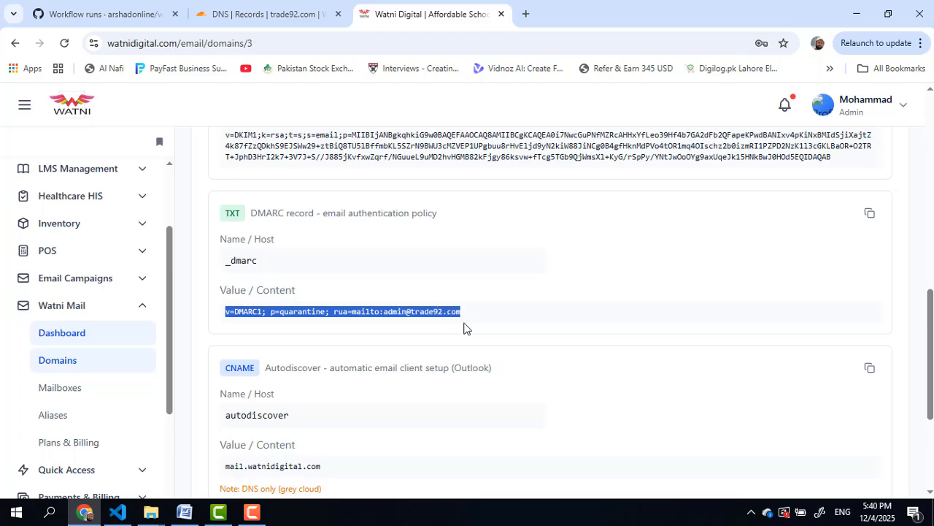
right_click(450, 313)
click(468, 330)
click(316, 15)
click(394, 373)
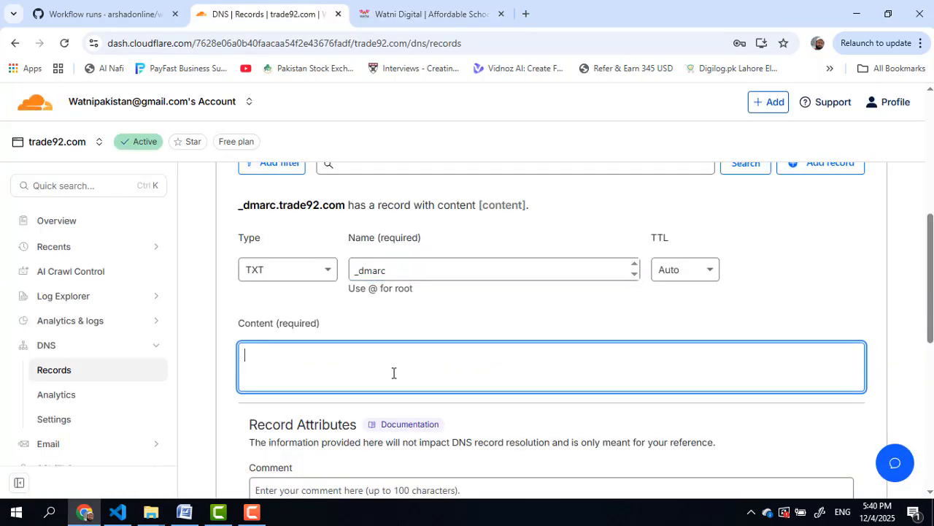
key(ctrl+v)
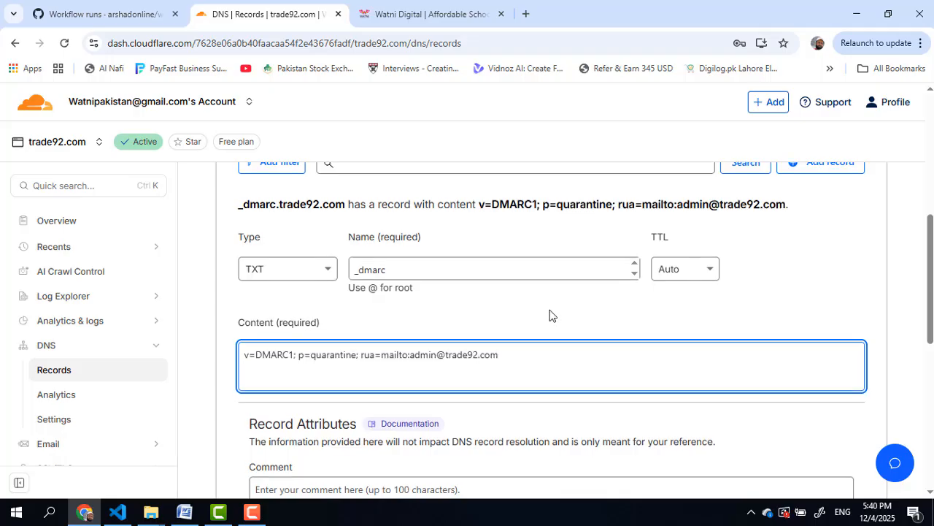
scroll(562, 321, down, 3)
click(847, 417)
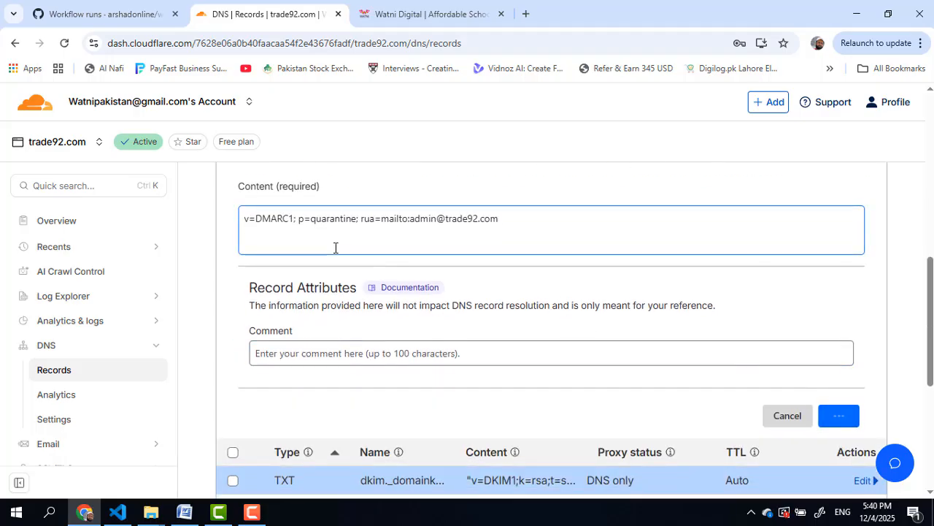
scroll(441, 281, down, 1)
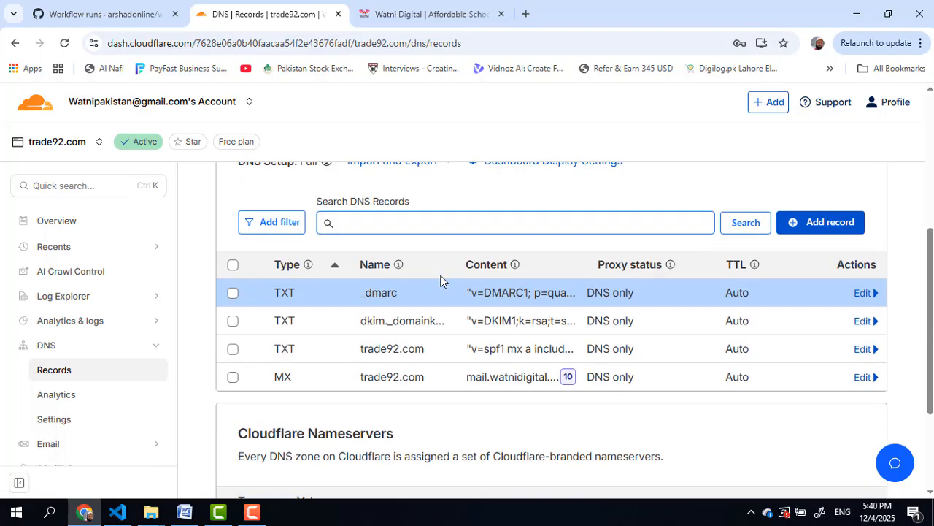
Step: Start a new CNAME record in Cloudflare named autodiscover, copied from Watni Mail's instructions
click(828, 226)
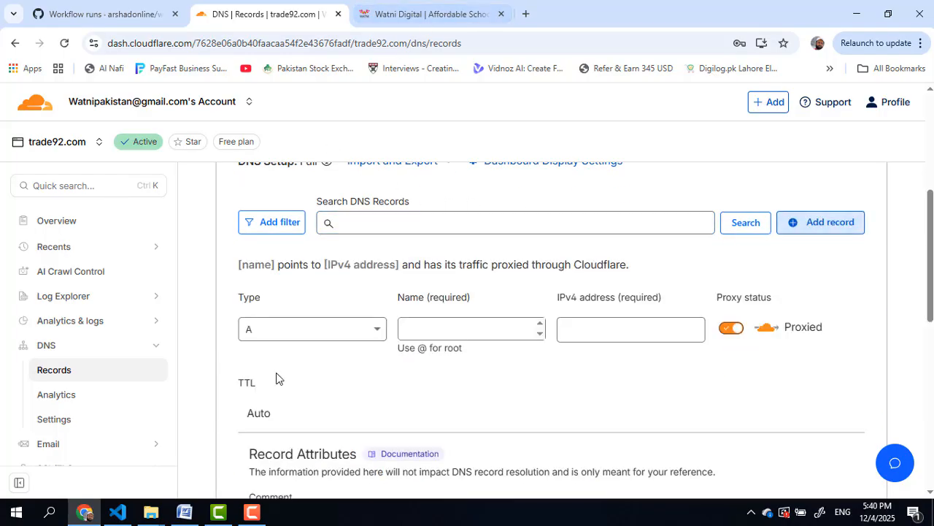
click(428, 13)
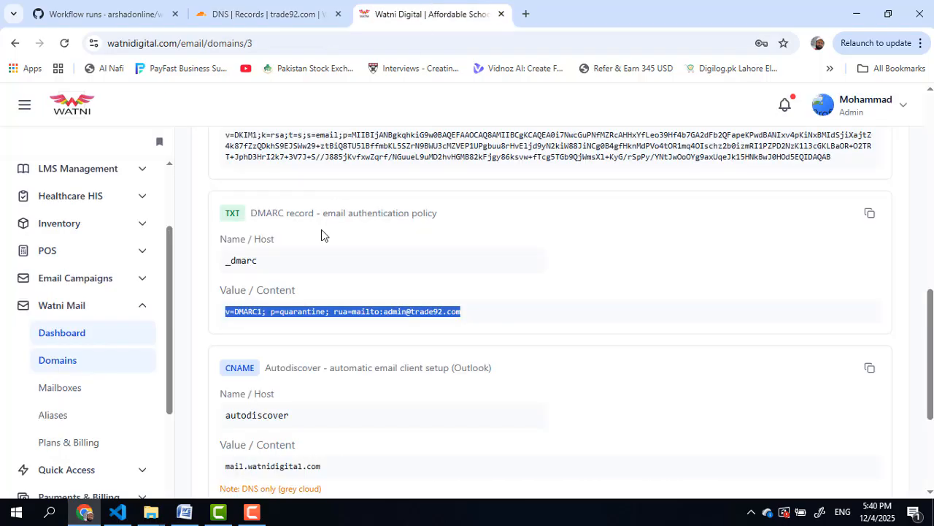
scroll(331, 281, down, 2)
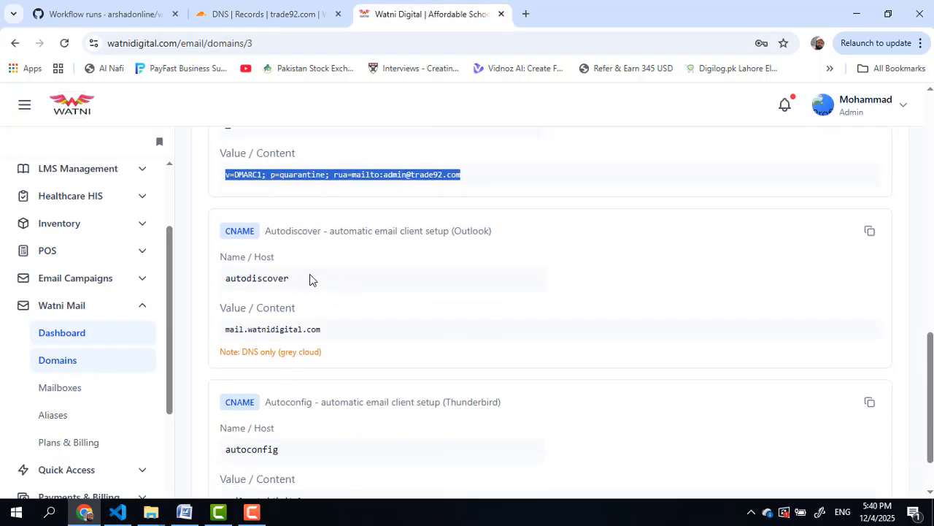
scroll(376, 279, down, 1)
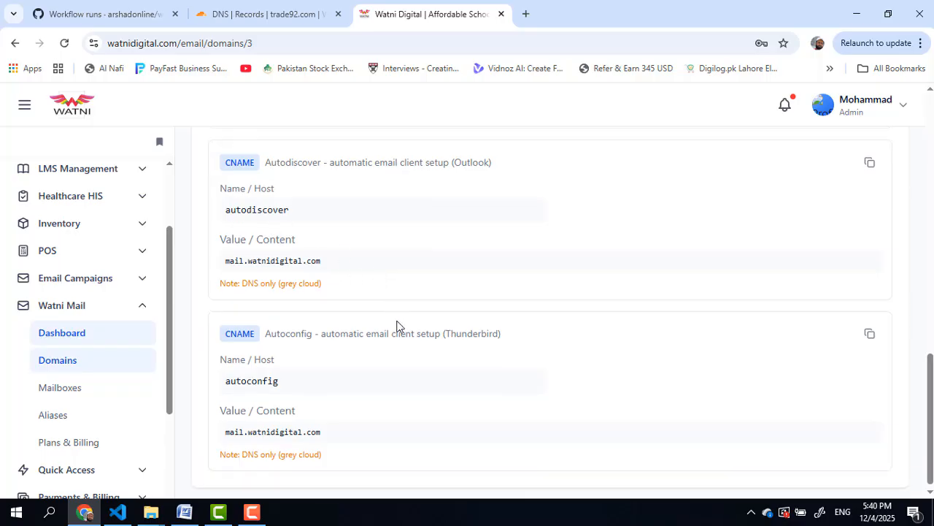
scroll(344, 269, up, 3)
scroll(343, 269, down, 2)
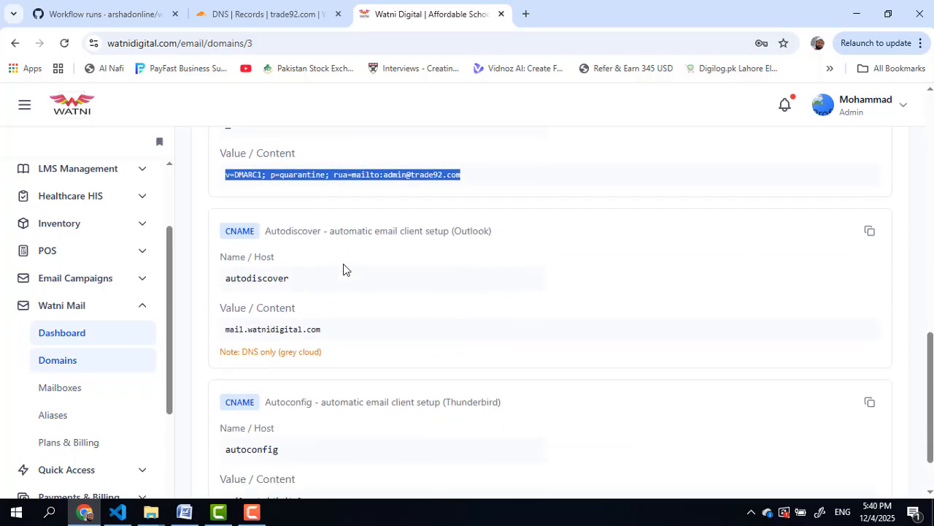
drag(301, 281, 217, 280)
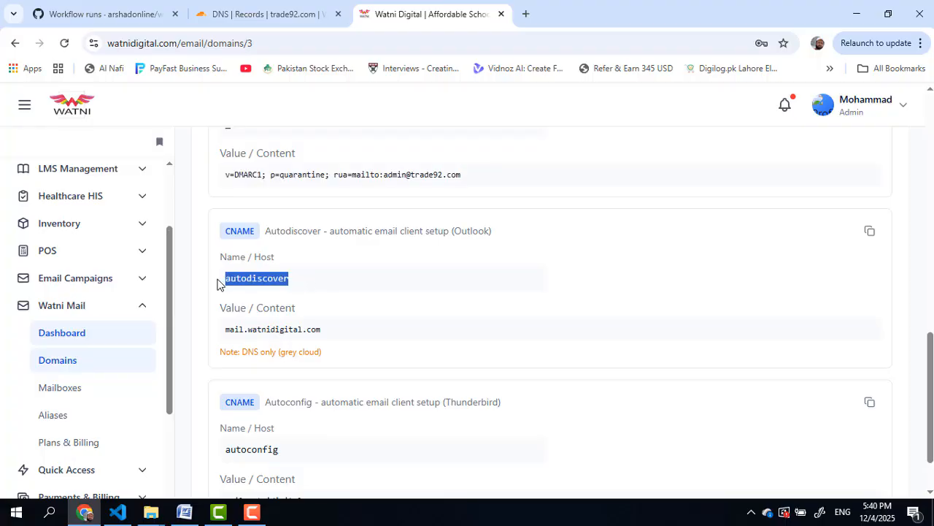
right_click(268, 278)
click(308, 291)
click(264, 15)
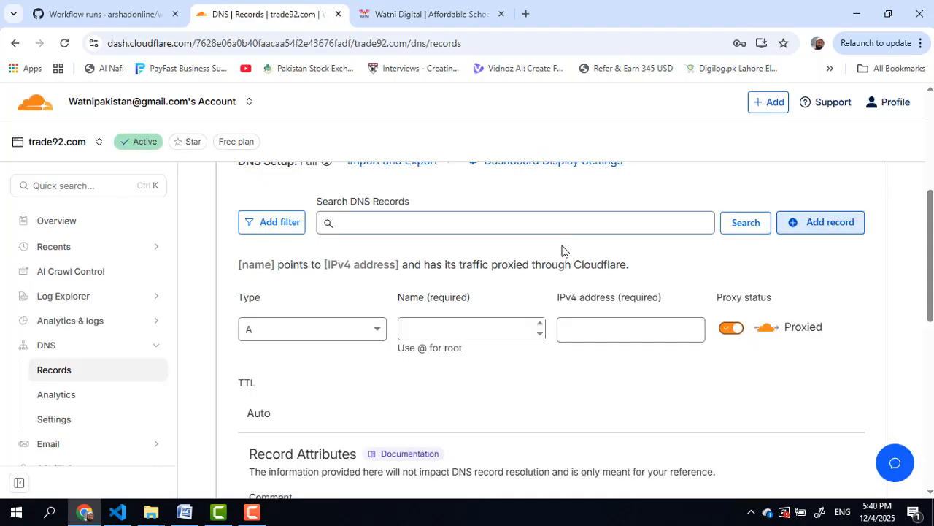
click(368, 329)
scroll(354, 337, down, 2)
click(328, 335)
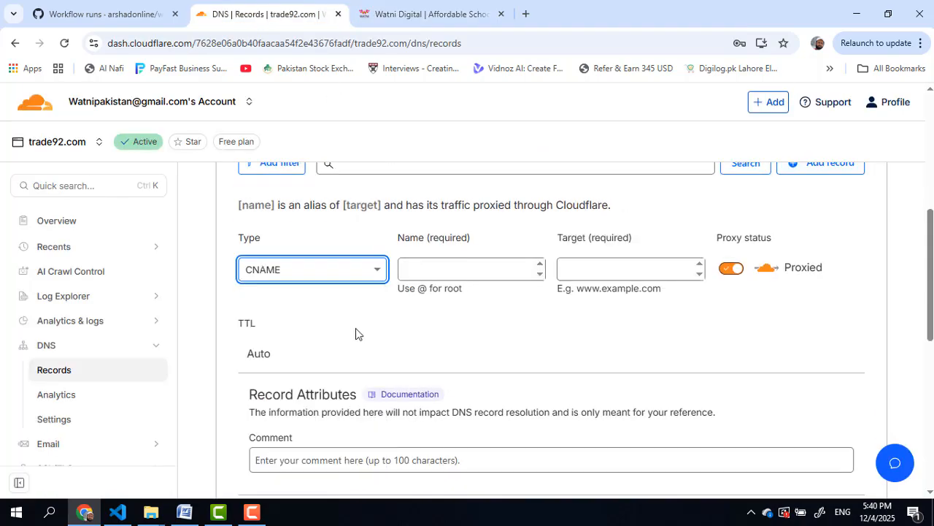
click(447, 267)
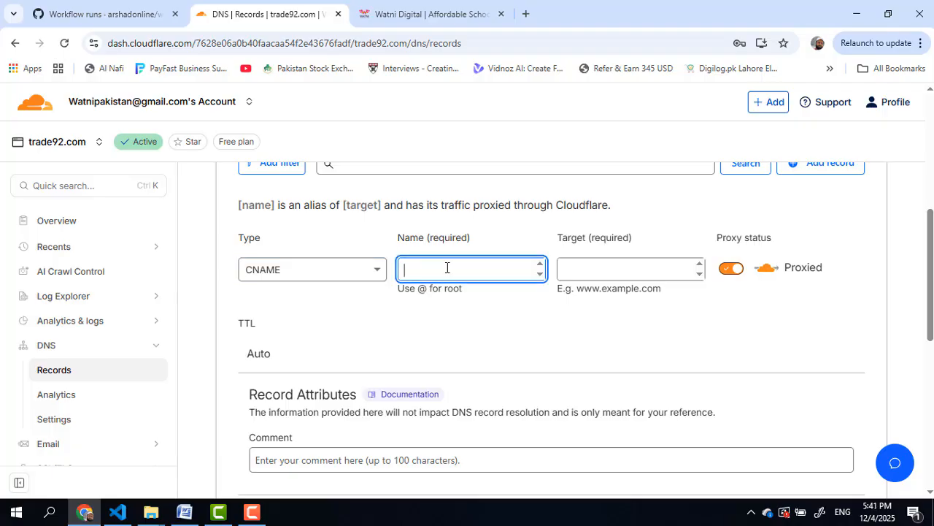
click(444, 5)
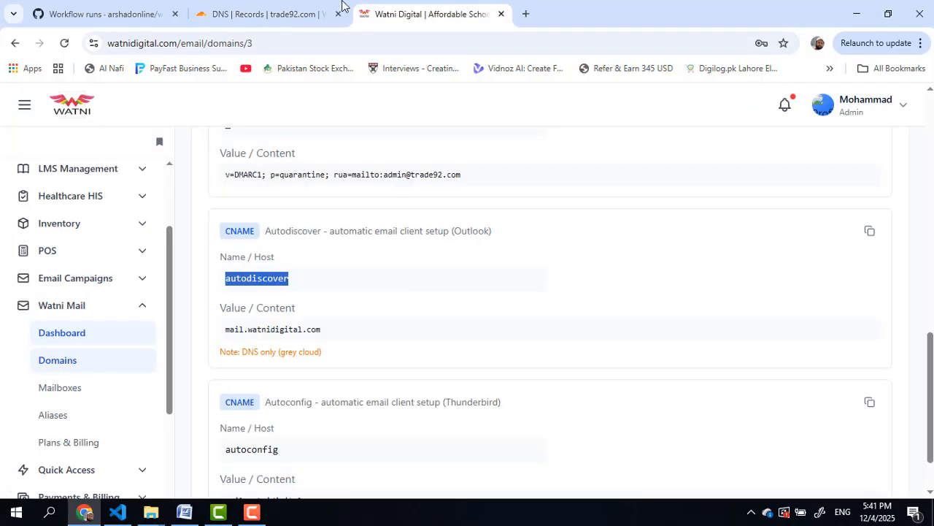
click(282, 11)
click(378, 13)
click(299, 11)
key(ctrl+v)
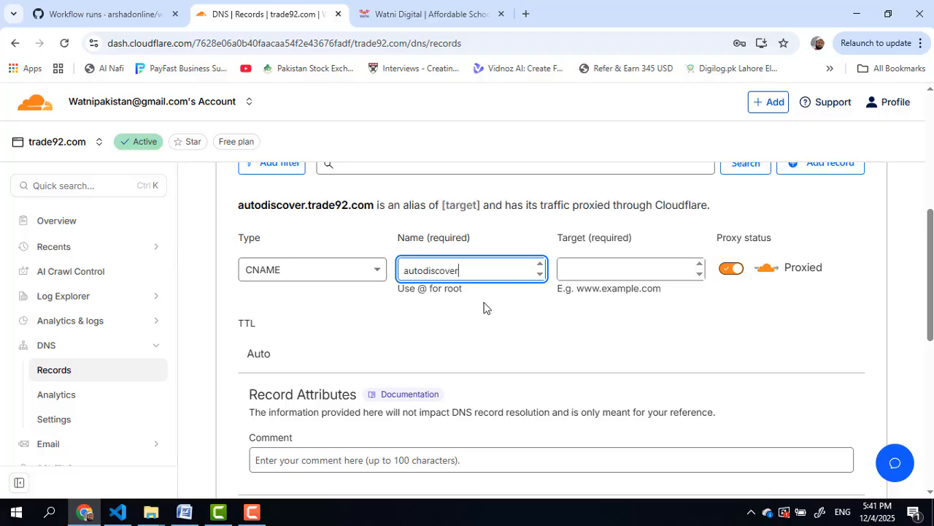
Step: Set the record's target to mail.watnidigital.com and switch its proxy status to DNS only
click(450, 22)
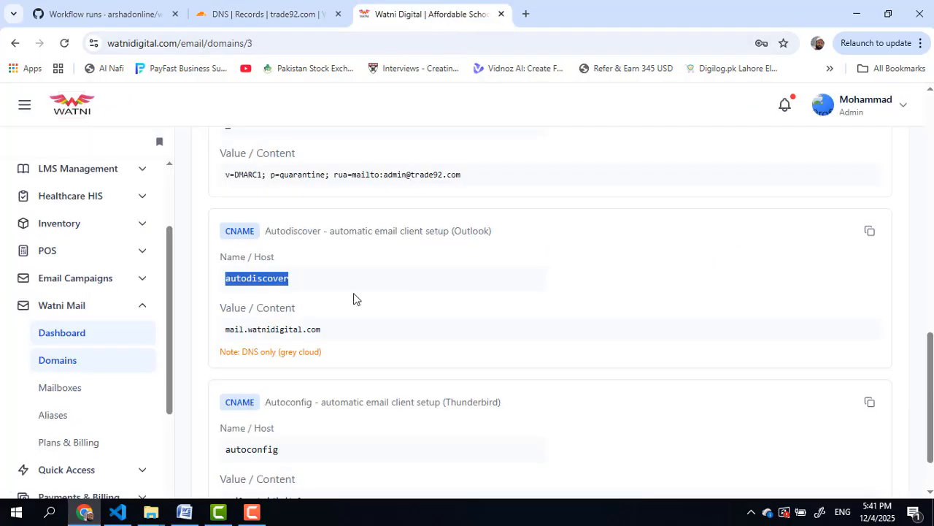
drag(330, 329, 216, 333)
right_click(270, 330)
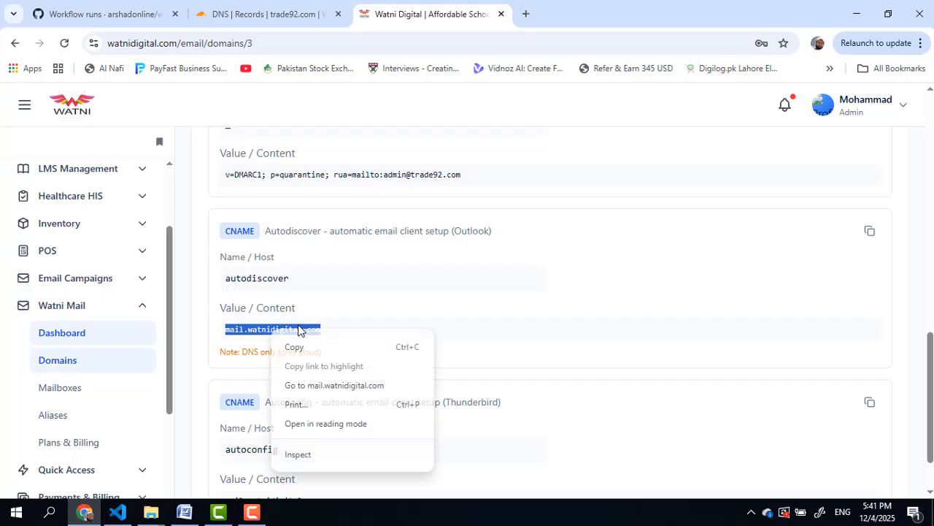
click(335, 349)
click(277, 9)
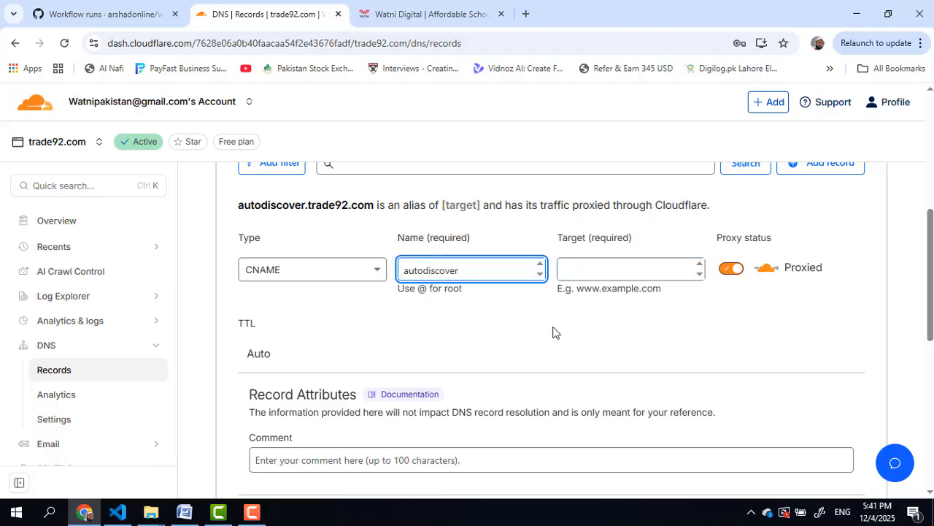
click(616, 269)
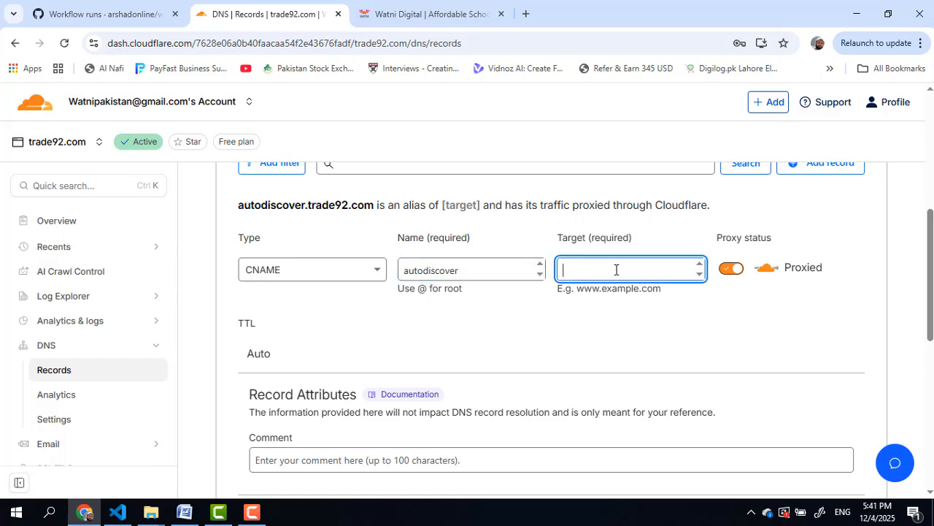
key(ctrl+v)
click(731, 268)
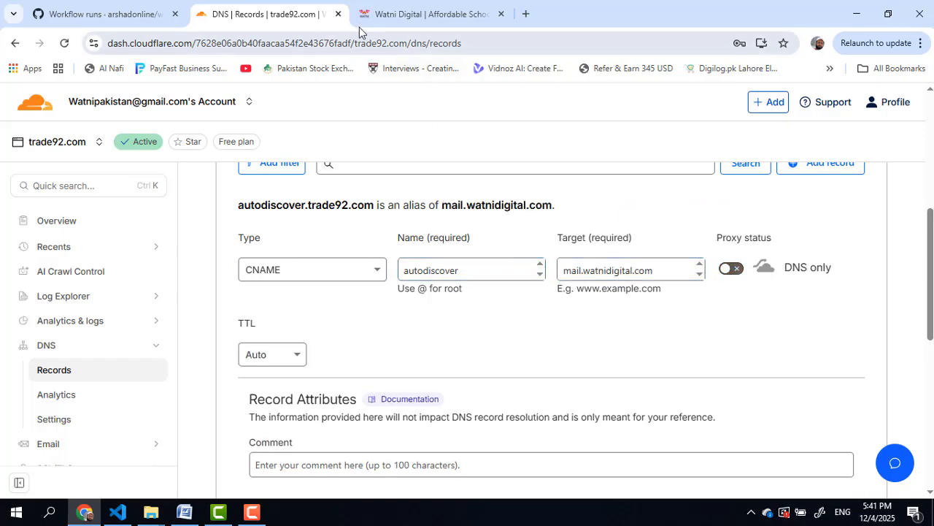
Step: Copy the autoconfig host name from Watni Mail, then save the autodiscover CNAME record
click(431, 14)
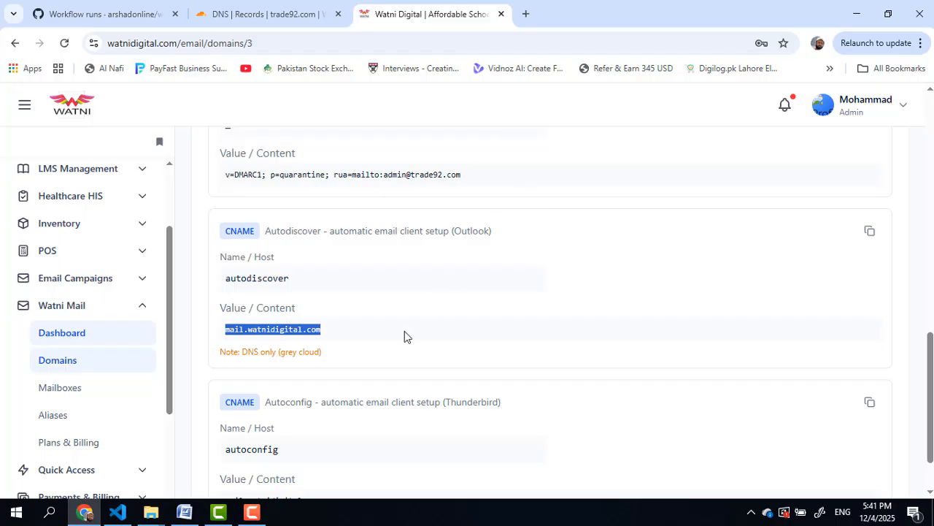
click(263, 14)
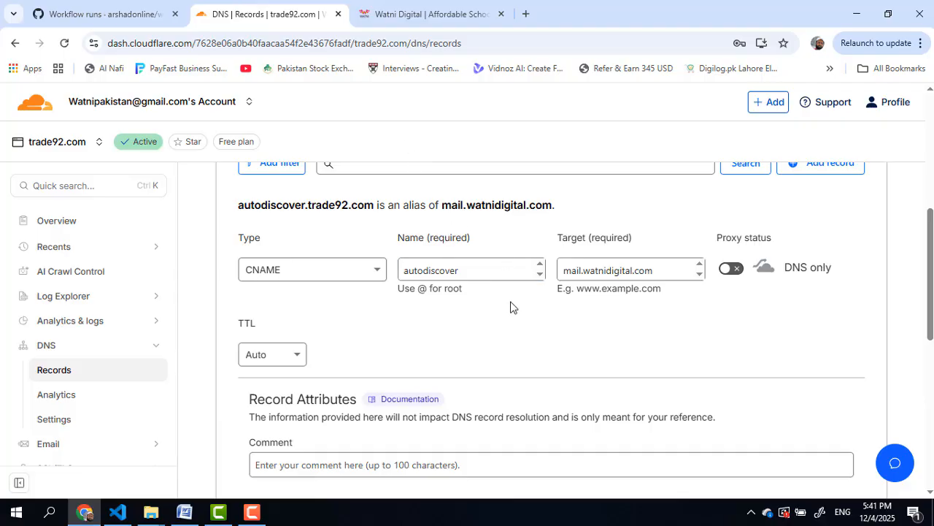
scroll(511, 306, down, 1)
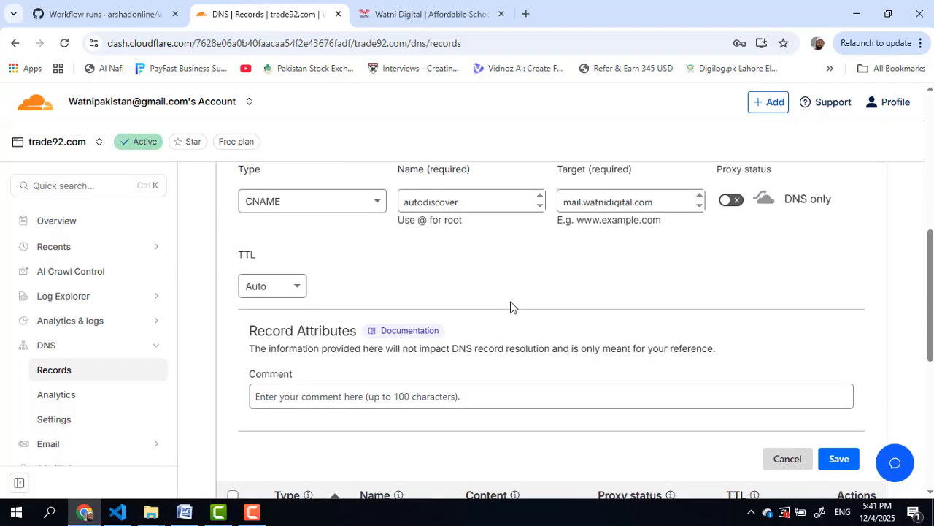
scroll(511, 306, up, 1)
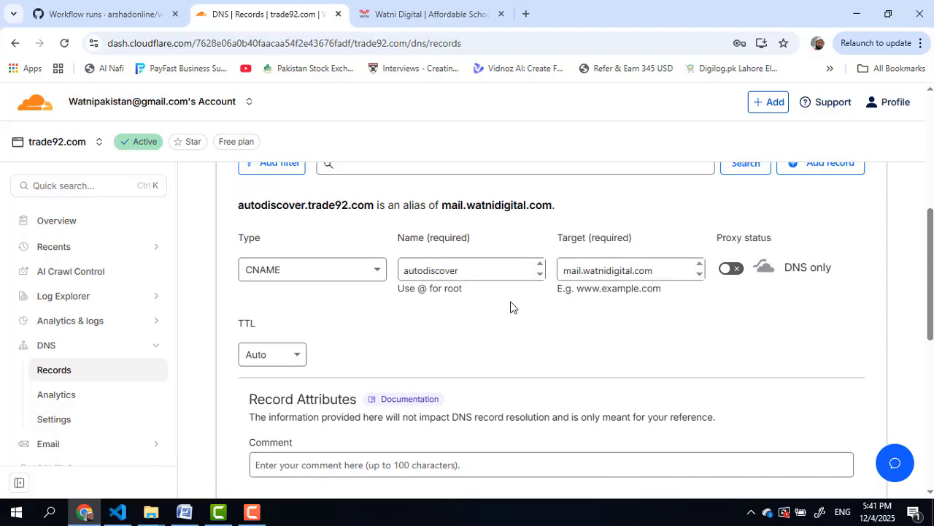
click(435, 22)
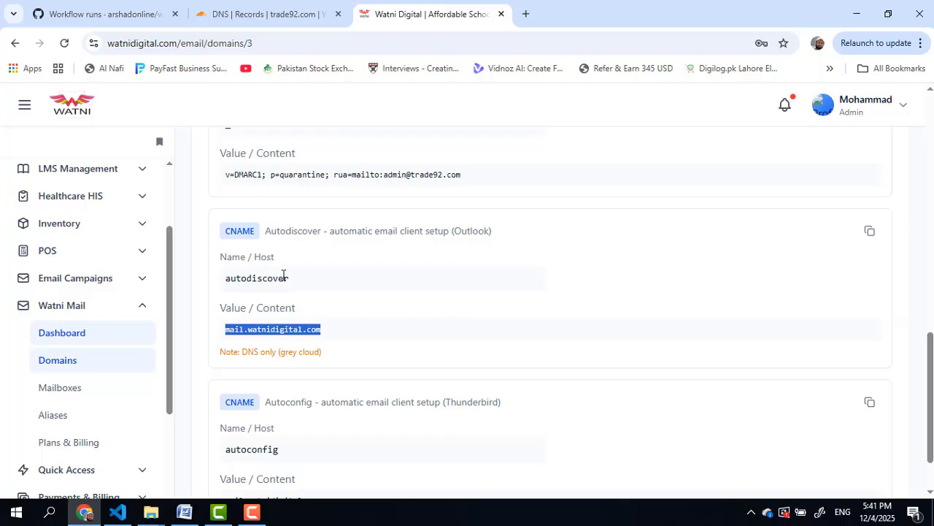
scroll(414, 310, down, 1)
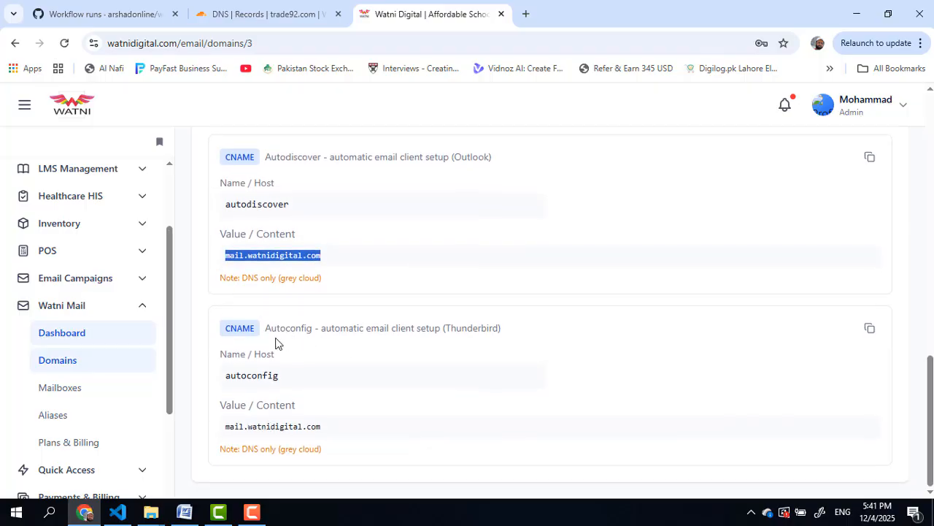
click(221, 376)
drag(221, 376, 295, 376)
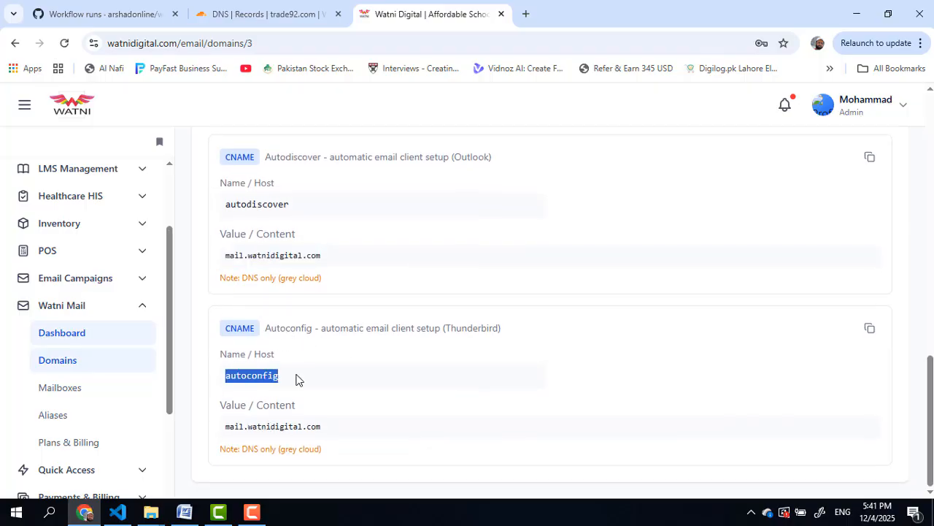
right_click(271, 376)
click(344, 254)
click(270, 11)
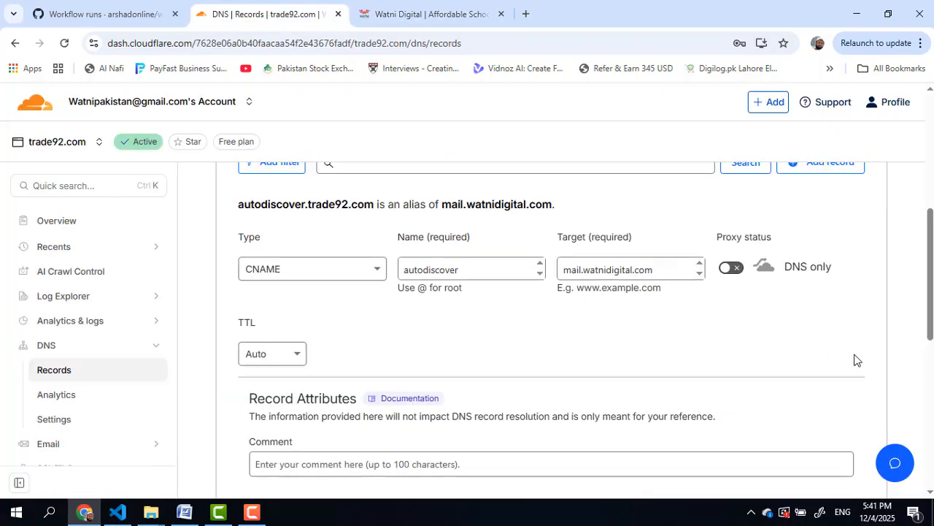
scroll(840, 409, down, 1)
click(821, 460)
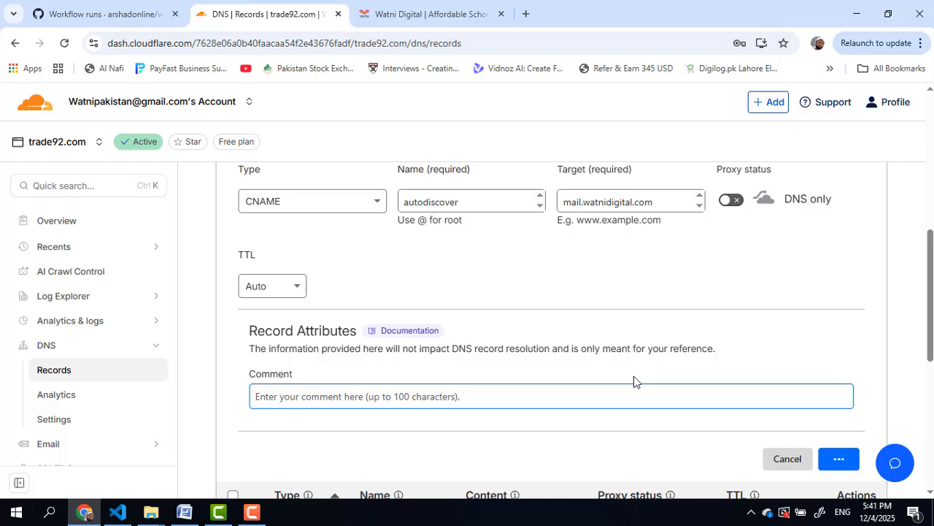
scroll(631, 265, up, 2)
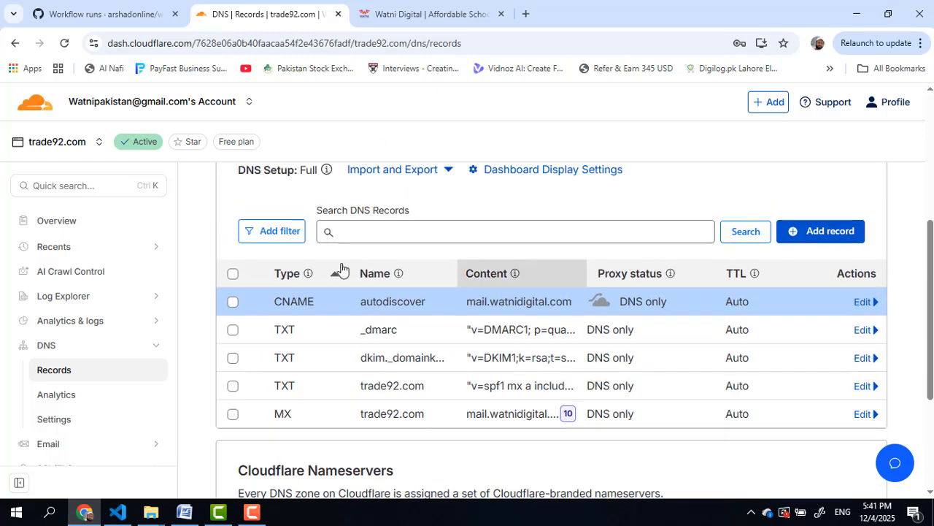
Step: Start a new DNS-only CNAME record named autoconfig in Cloudflare
click(829, 231)
click(367, 335)
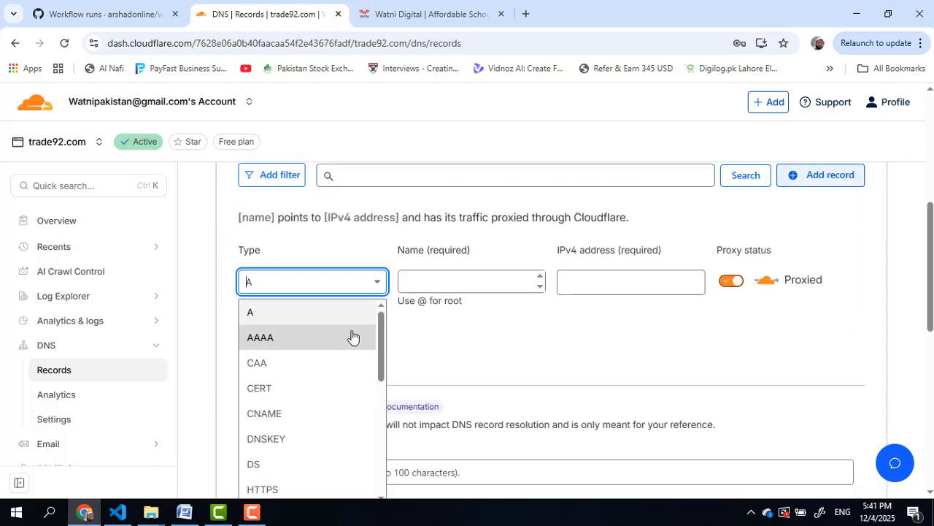
scroll(351, 336, down, 5)
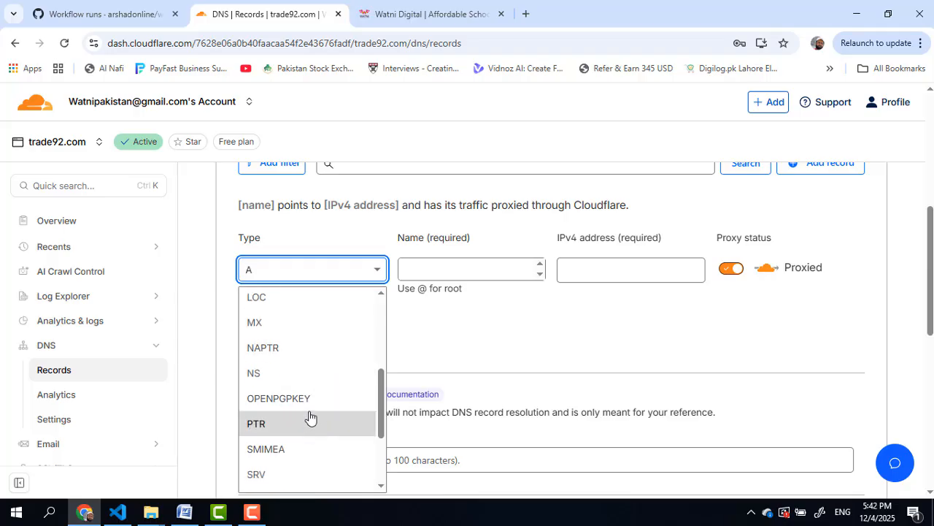
scroll(310, 408, up, 3)
click(319, 336)
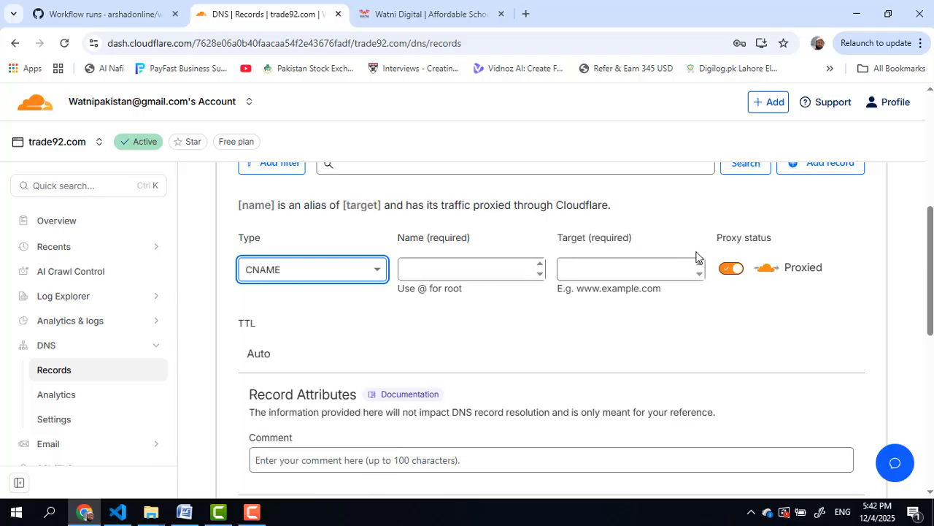
click(729, 269)
click(441, 268)
right_click(440, 268)
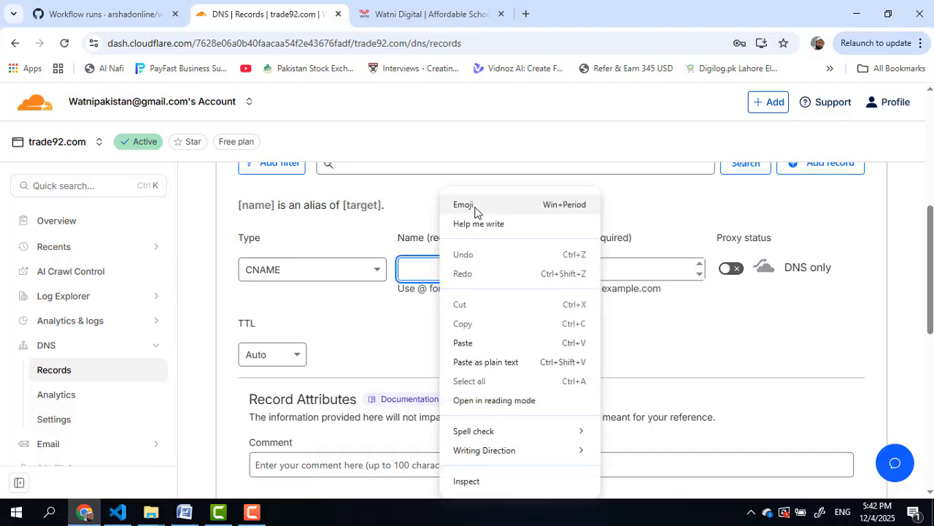
click(475, 342)
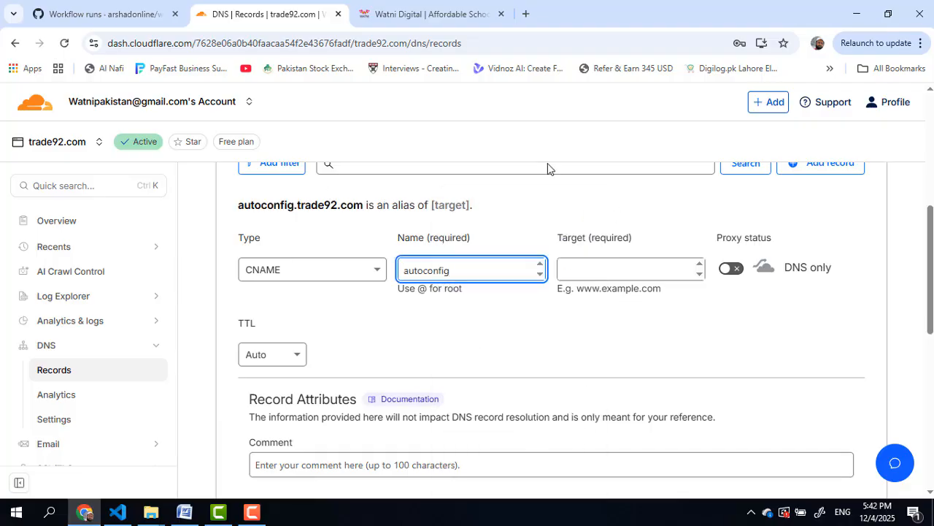
Step: Point the autoconfig record to mail.watnidigital.com, copied from Watni Mail, and save it
click(419, 11)
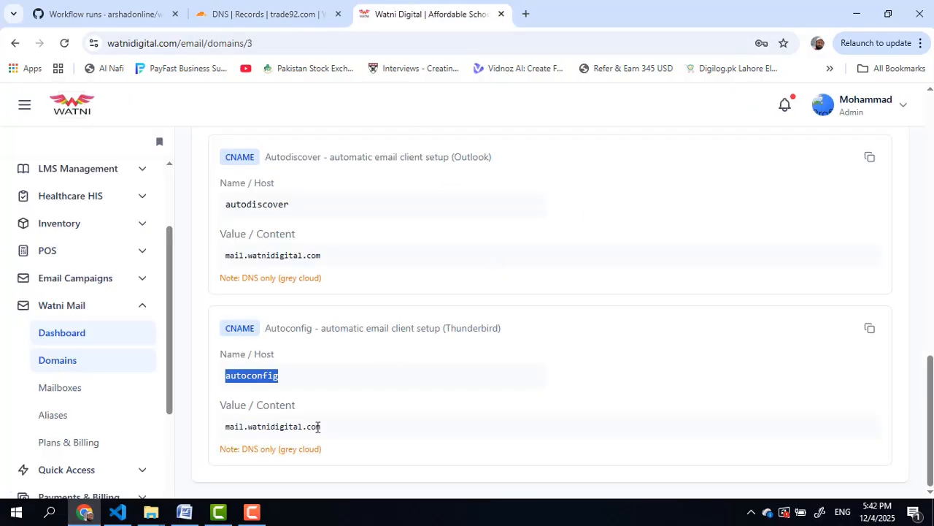
drag(319, 426, 212, 436)
right_click(264, 429)
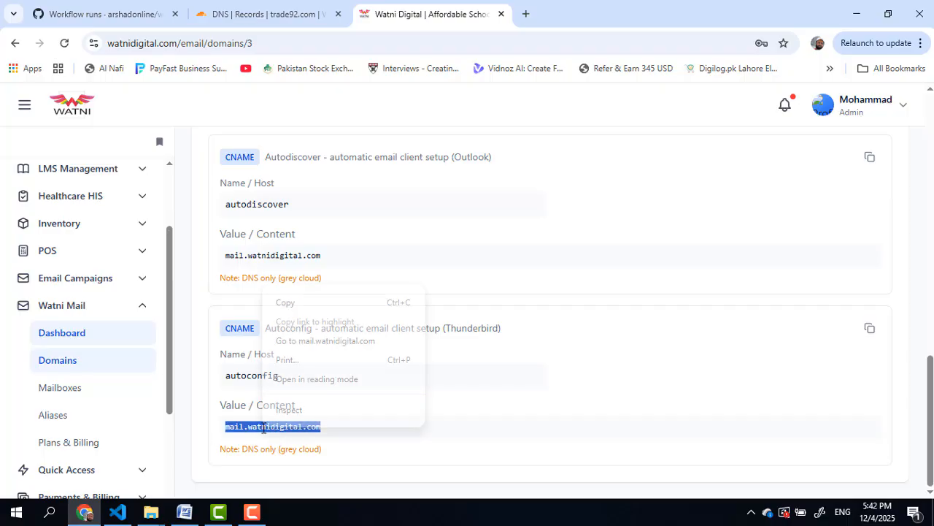
click(314, 305)
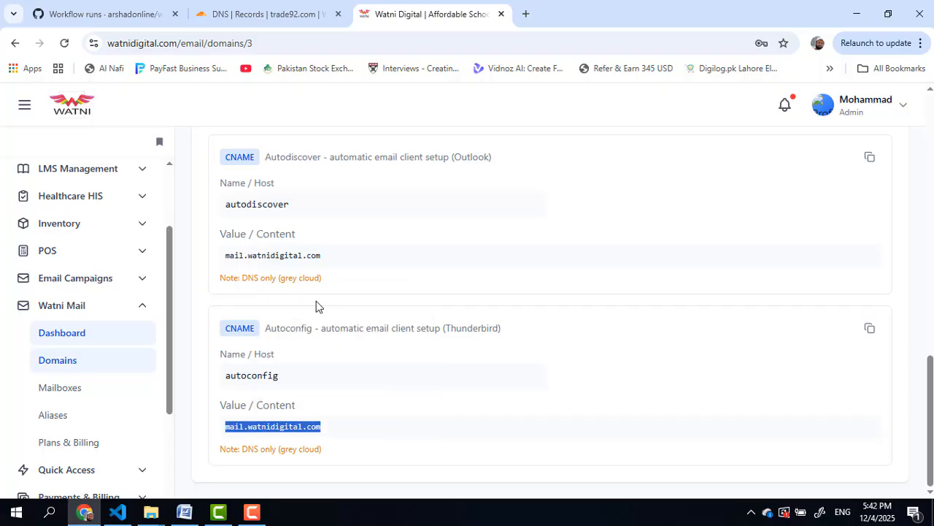
click(263, 14)
click(596, 272)
right_click(595, 271)
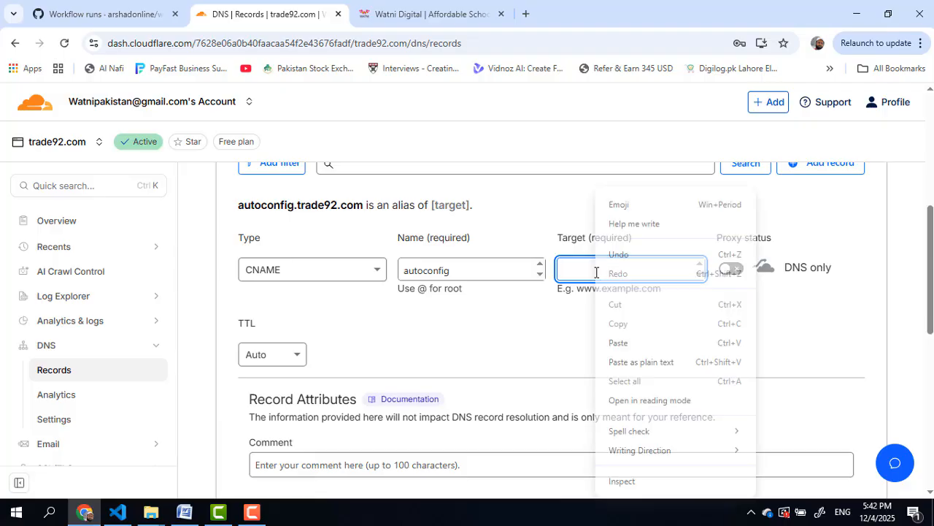
click(619, 342)
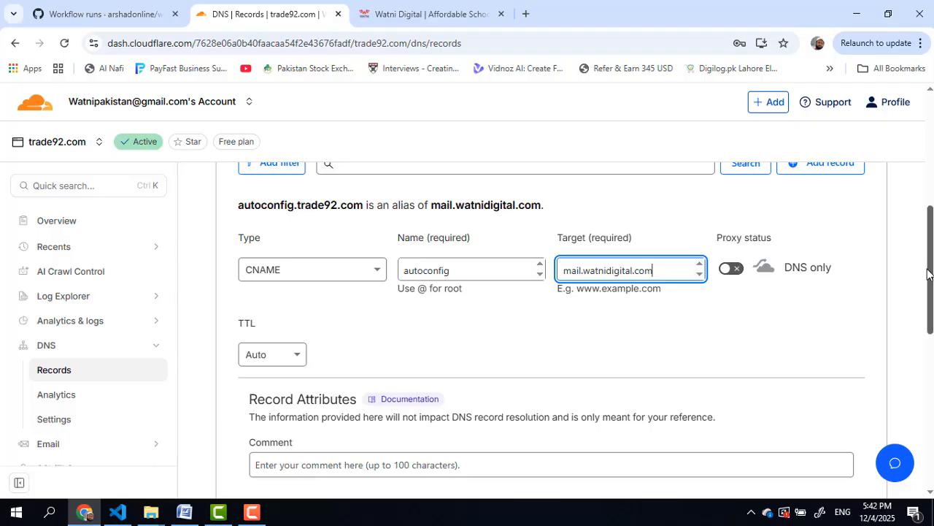
drag(929, 274, 921, 302)
click(839, 430)
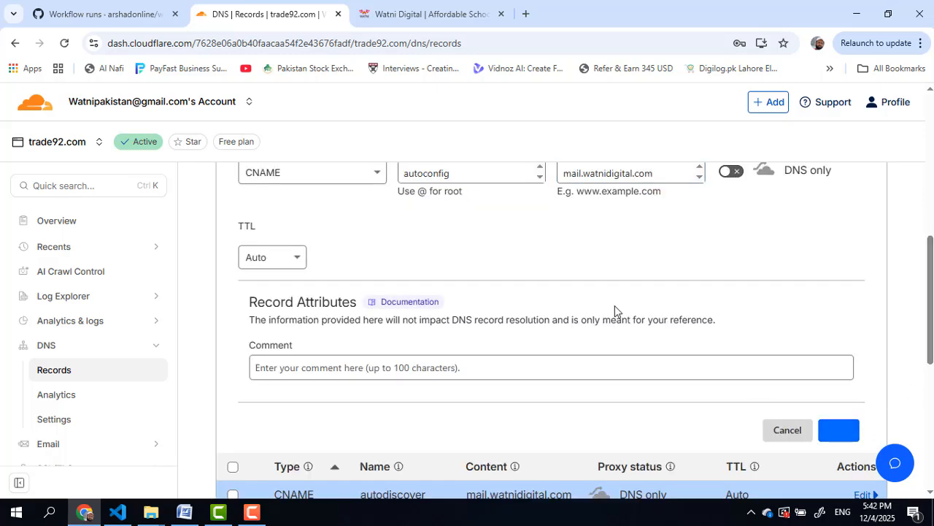
scroll(667, 256, down, 2)
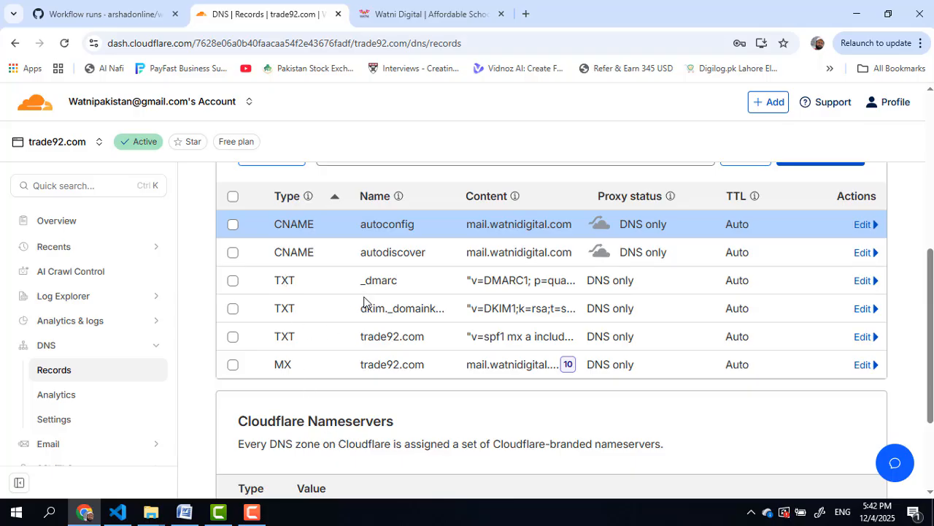
Step: Check the DKIM record name and SPF record content in Cloudflare's trade92.com records table
drag(361, 308, 417, 320)
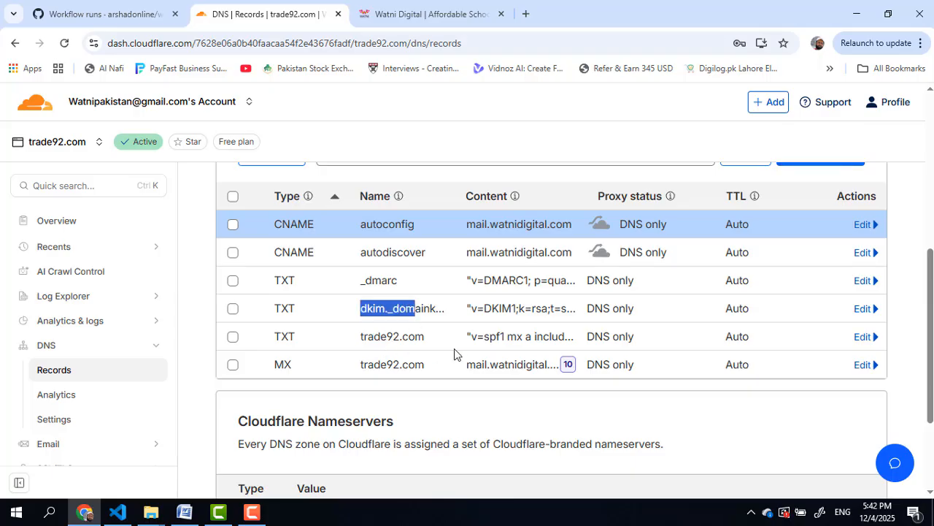
drag(470, 336, 543, 337)
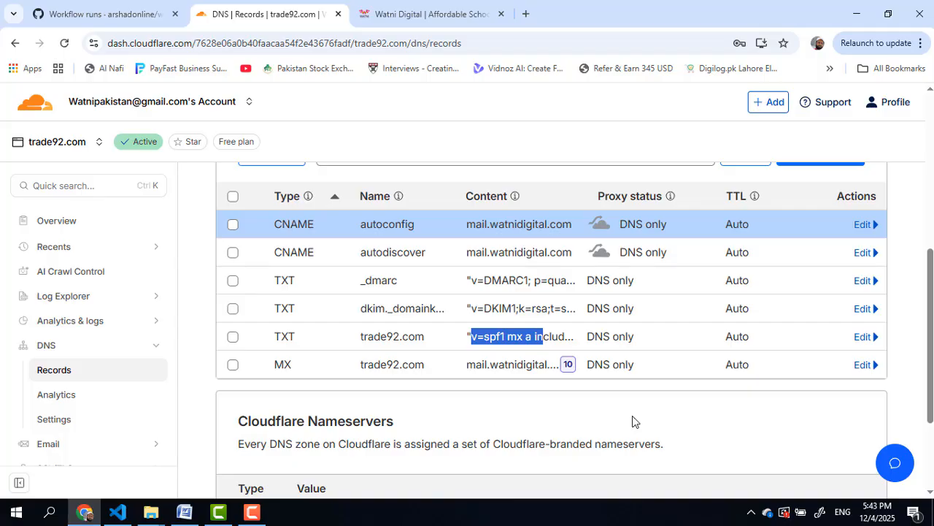
scroll(475, 288, down, 2)
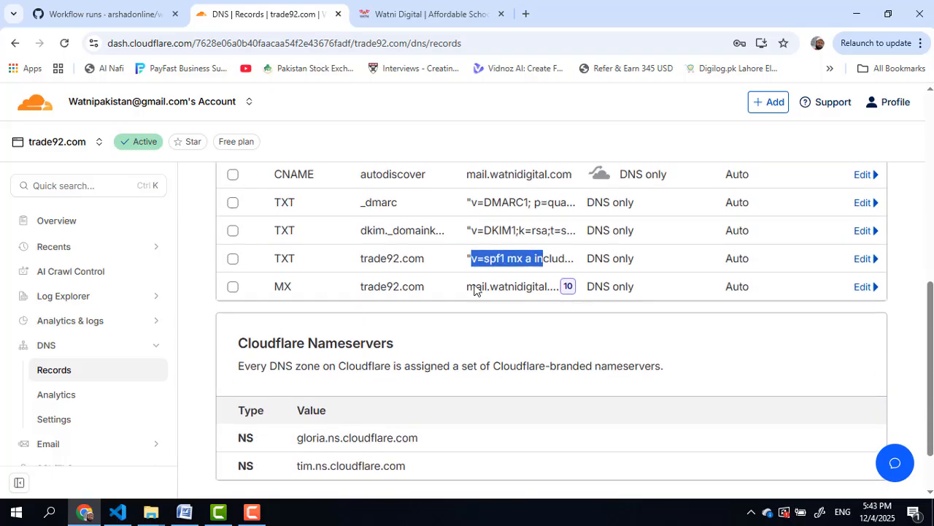
scroll(476, 292, up, 5)
Step: Open trade92.com from Email Domains and run Verify DNS, confirming MX, SPF, DKIM and DMARC verified
click(437, 5)
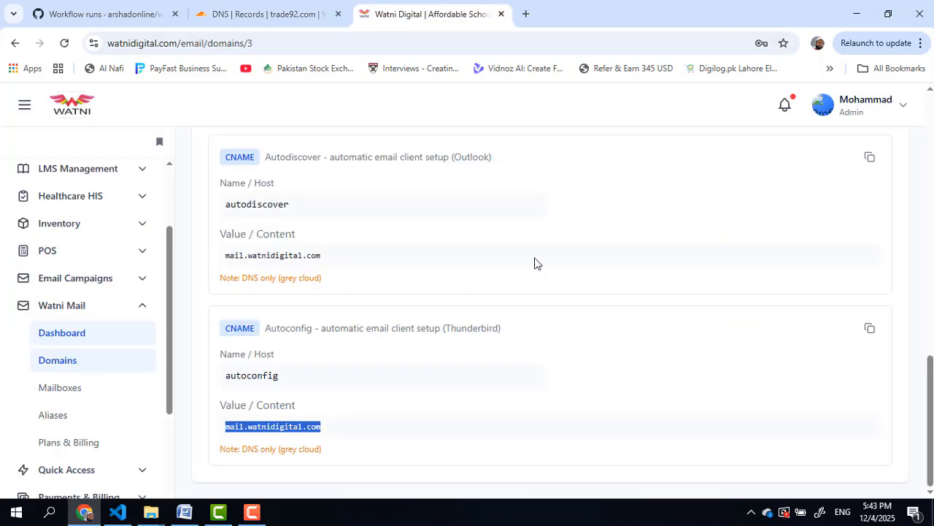
scroll(548, 306, up, 10)
scroll(548, 305, up, 3)
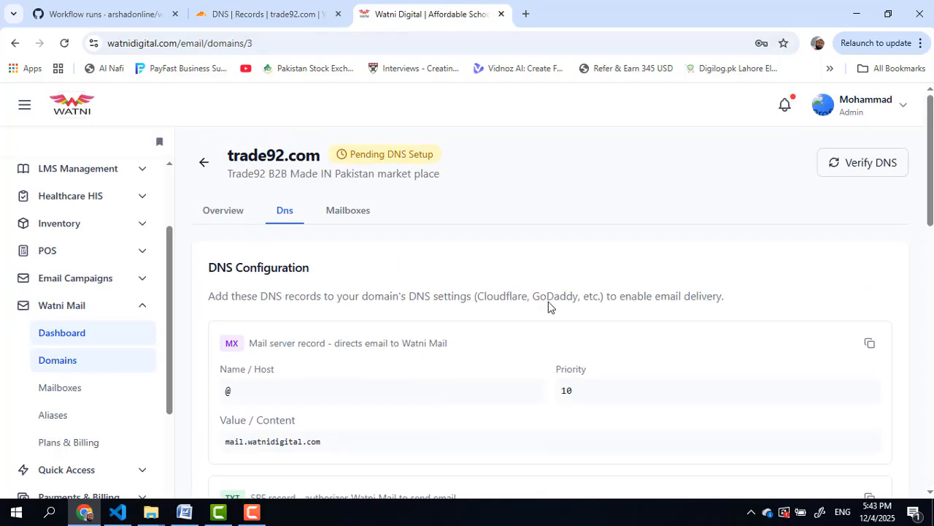
click(205, 161)
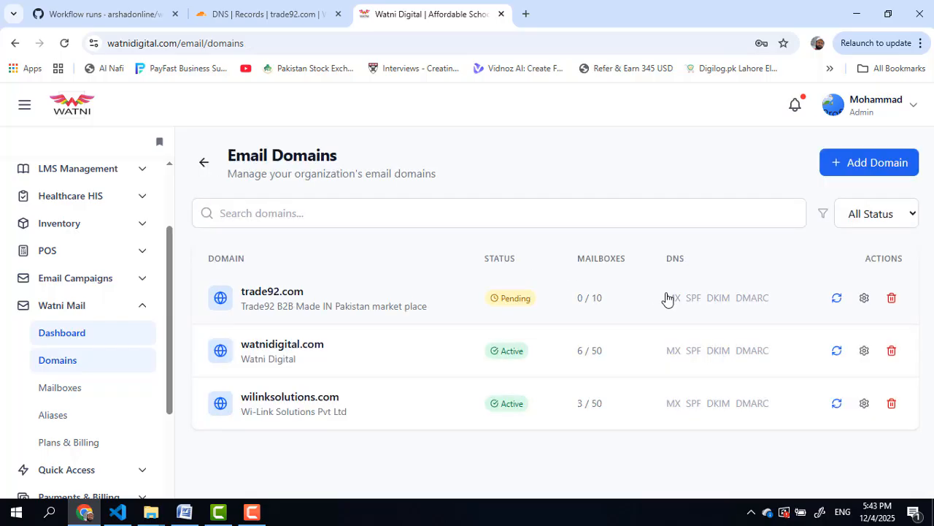
click(296, 307)
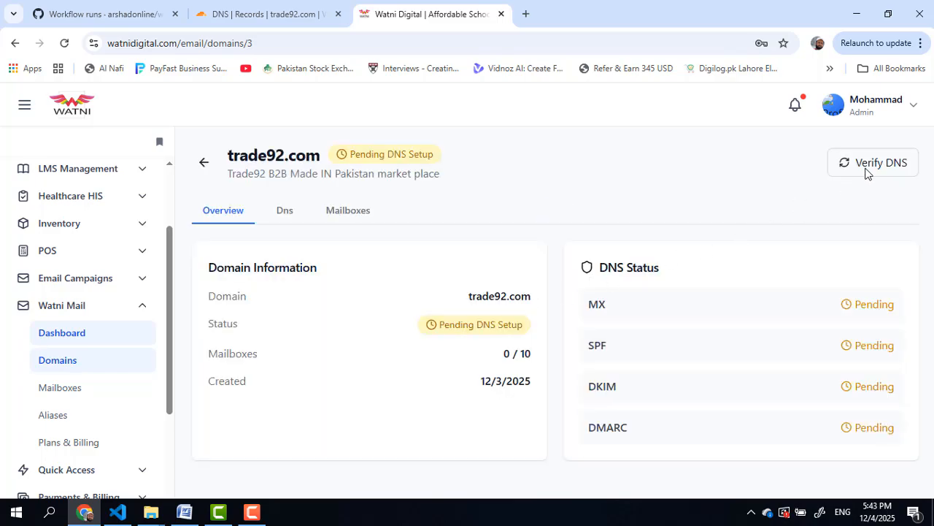
click(868, 169)
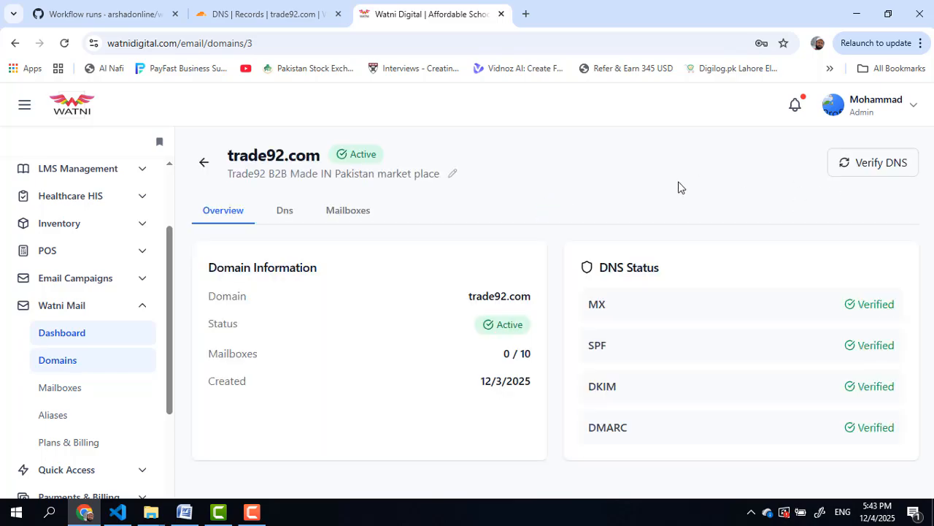
drag(860, 303, 869, 427)
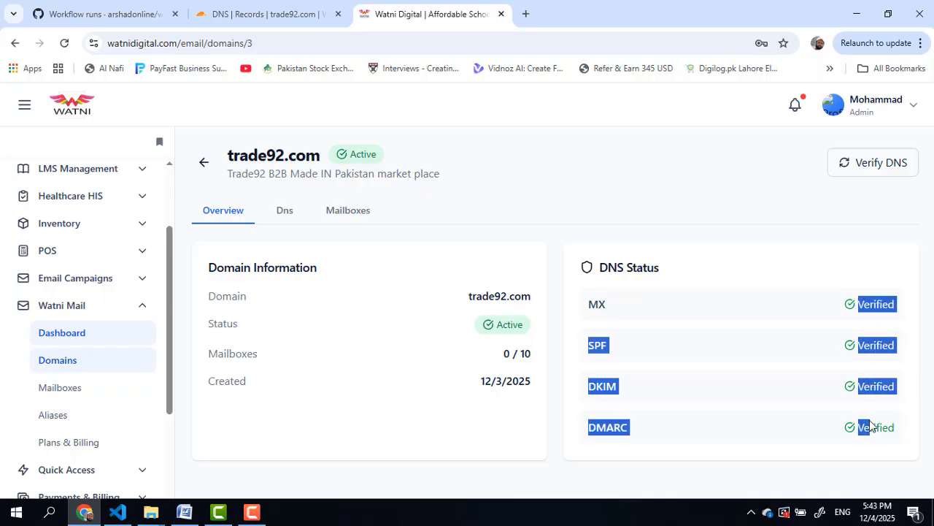
click(708, 356)
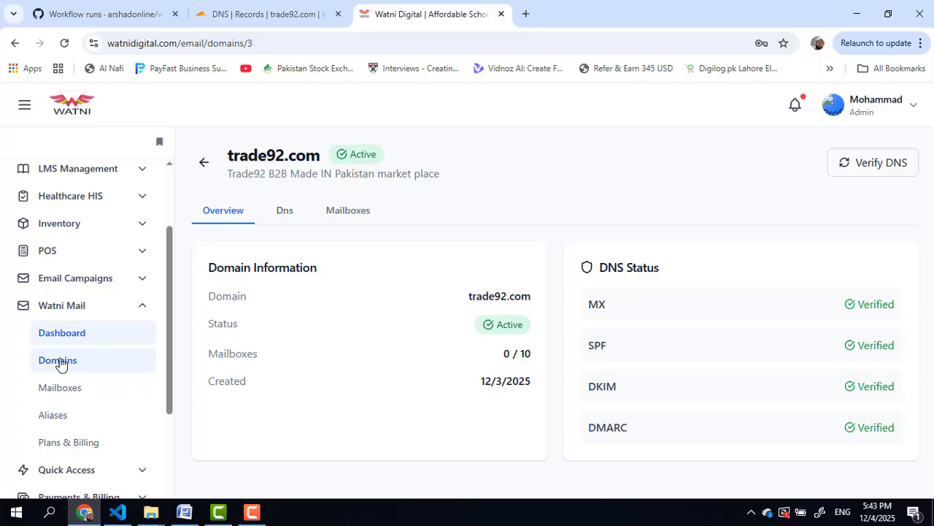
click(71, 389)
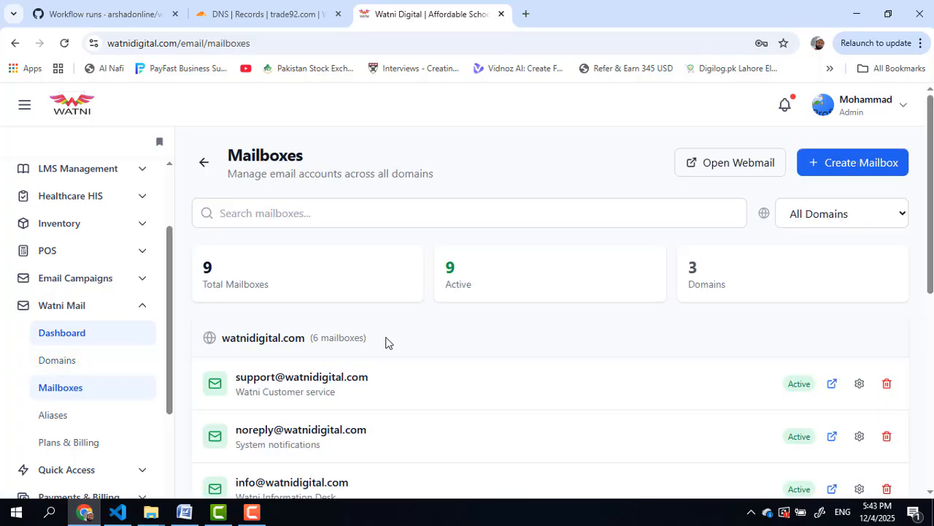
click(840, 165)
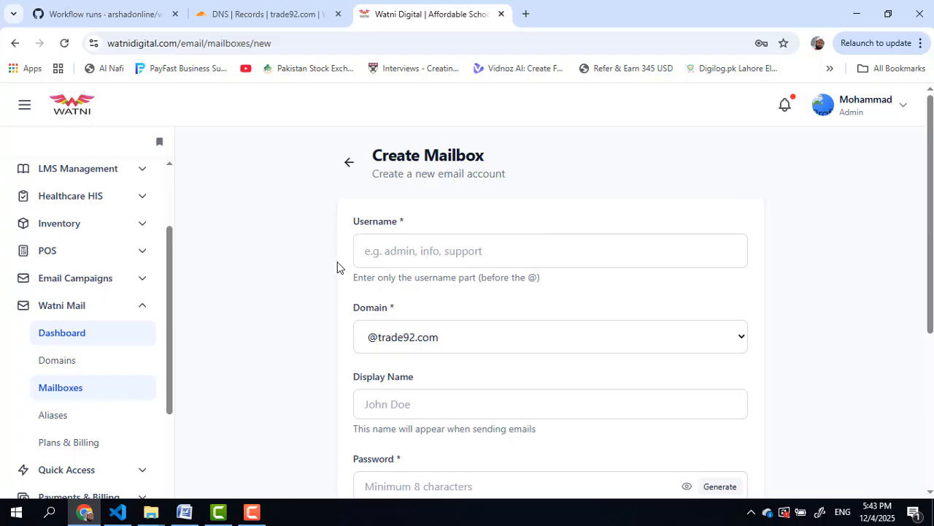
click(424, 253)
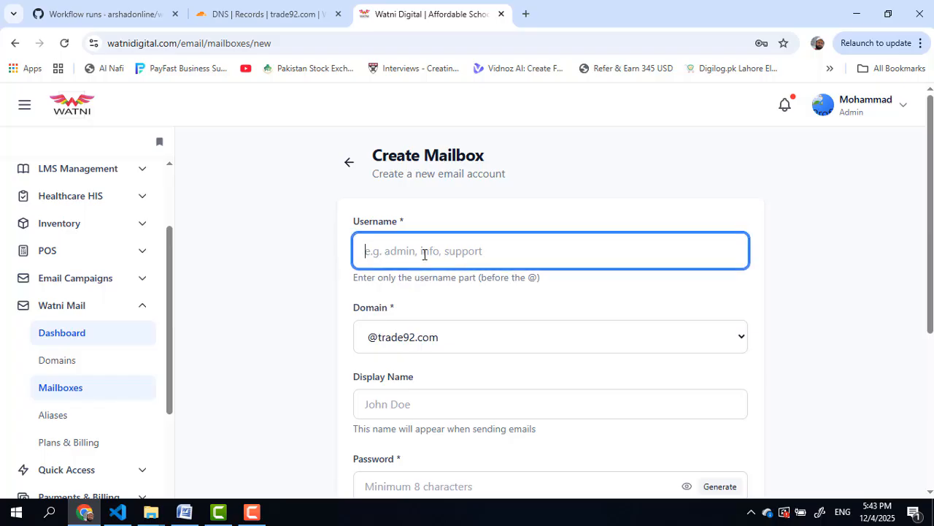
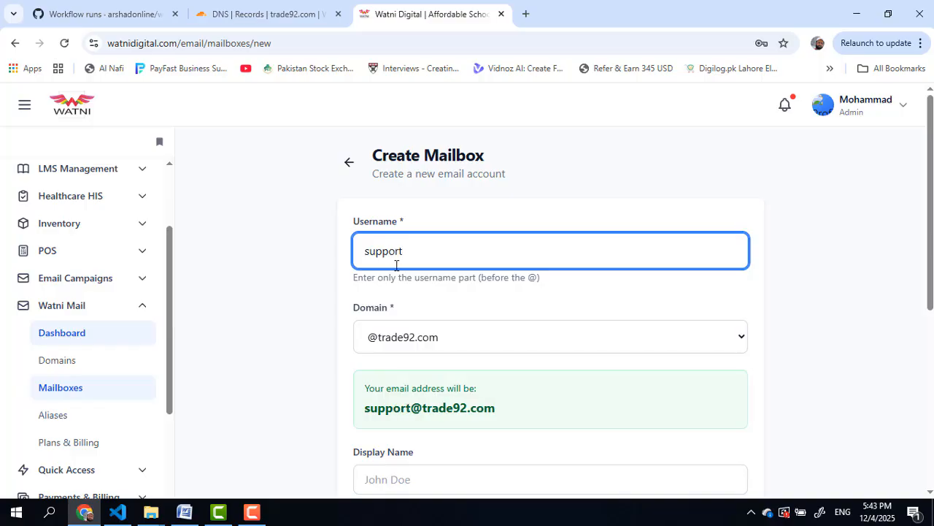
drag(505, 409, 362, 408)
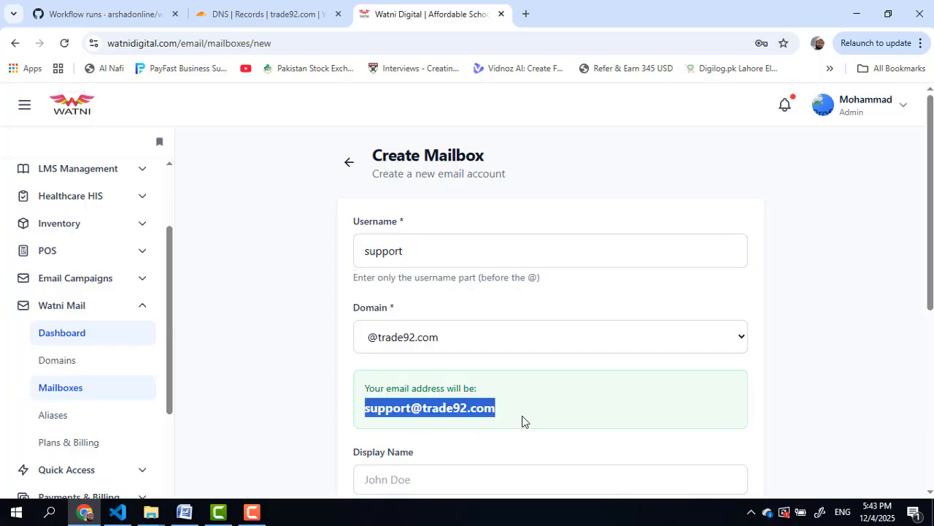
scroll(522, 416, down, 2)
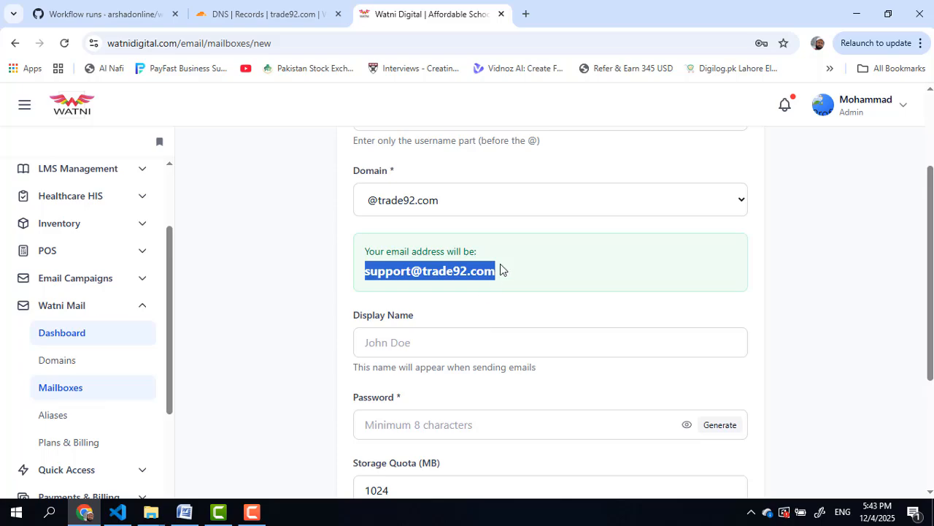
Step: Look over the display name and password fields, then leave the form for the Mailboxes list
click(423, 343)
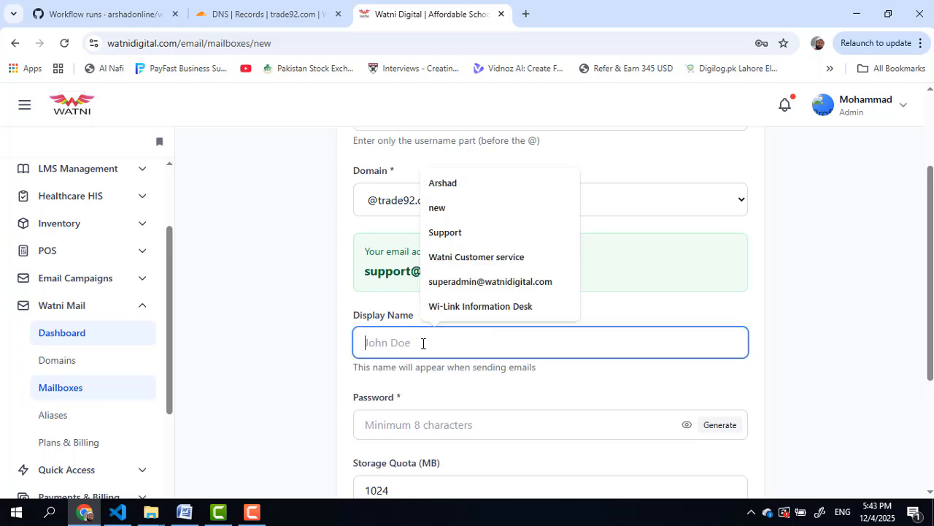
click(426, 430)
click(839, 348)
scroll(713, 355, down, 2)
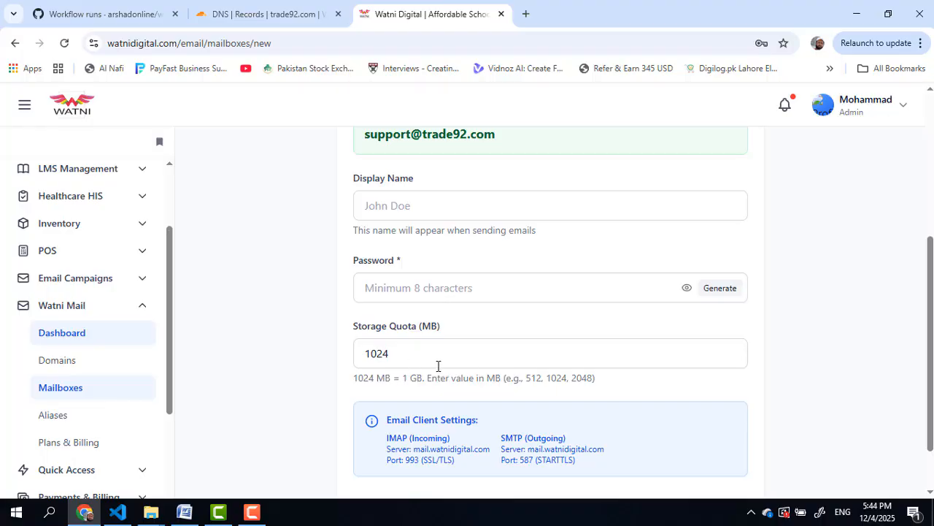
scroll(766, 392, down, 1)
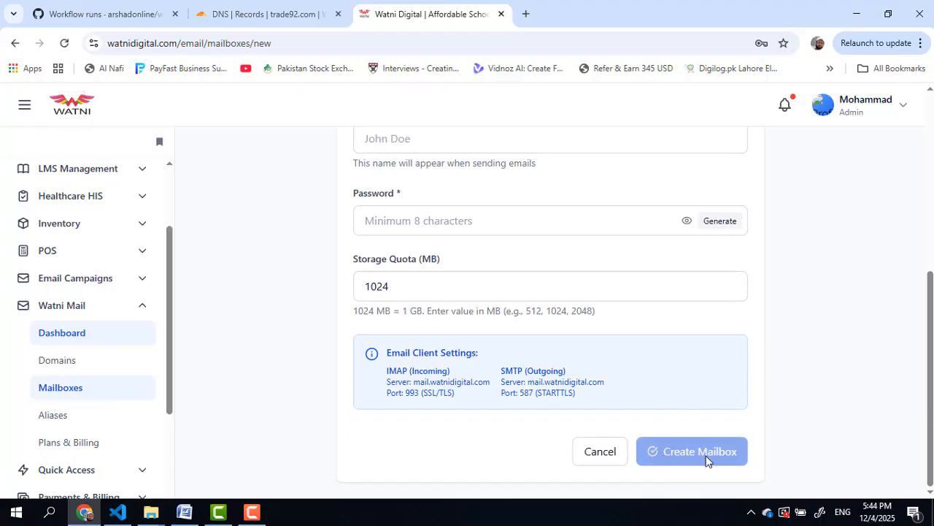
scroll(824, 345, up, 4)
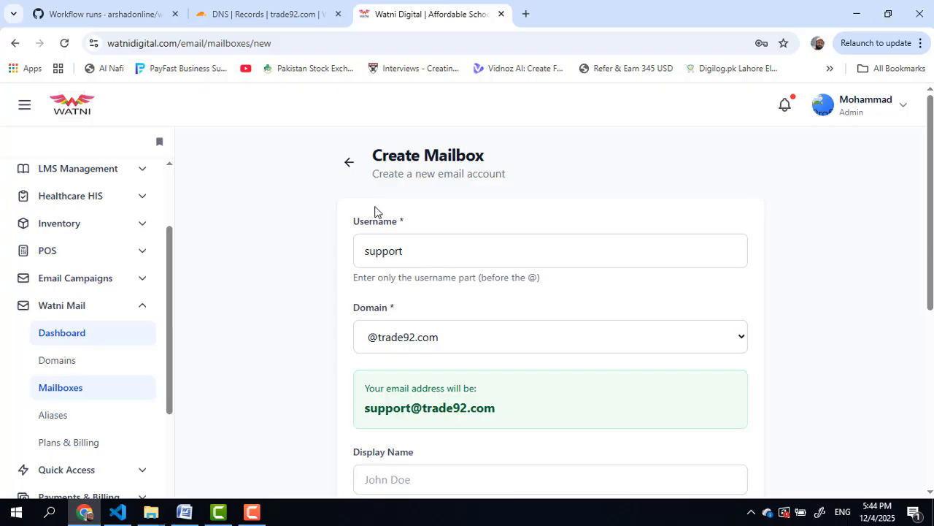
click(349, 163)
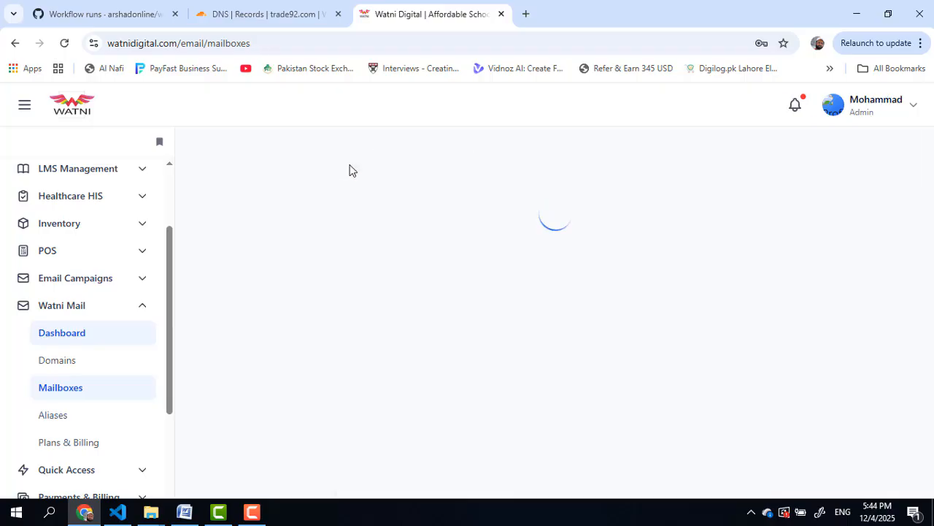